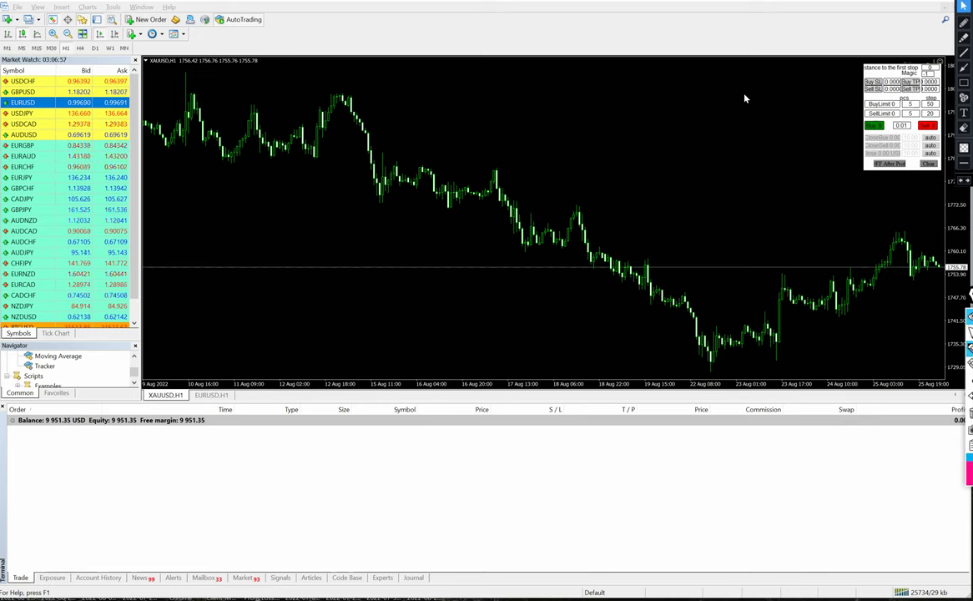
pyautogui.moveTo(885, 54)
pyautogui.mouseDown()
pyautogui.moveTo(904, 199)
pyautogui.moveTo(881, 57)
pyautogui.mouseUp()
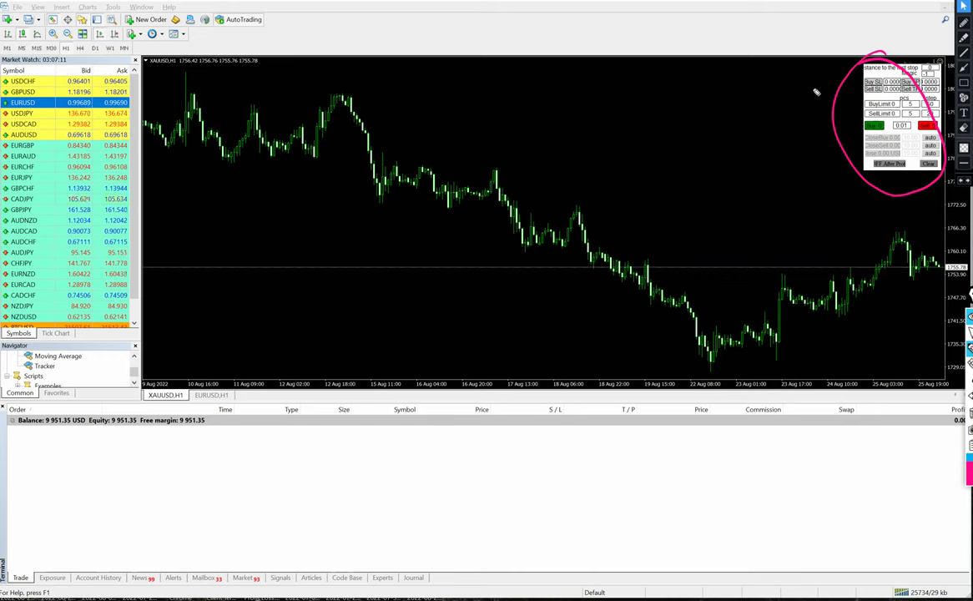
pyautogui.press('Delete')
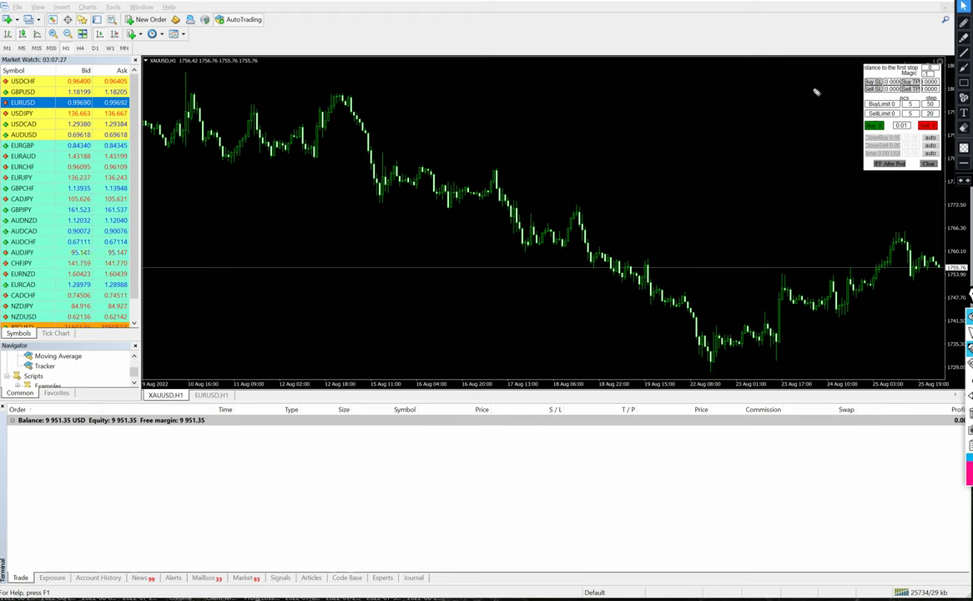
pyautogui.moveTo(213, 9)
pyautogui.mouseDown()
pyautogui.moveTo(254, 32)
pyautogui.moveTo(182, 32)
pyautogui.moveTo(201, 46)
pyautogui.mouseUp()
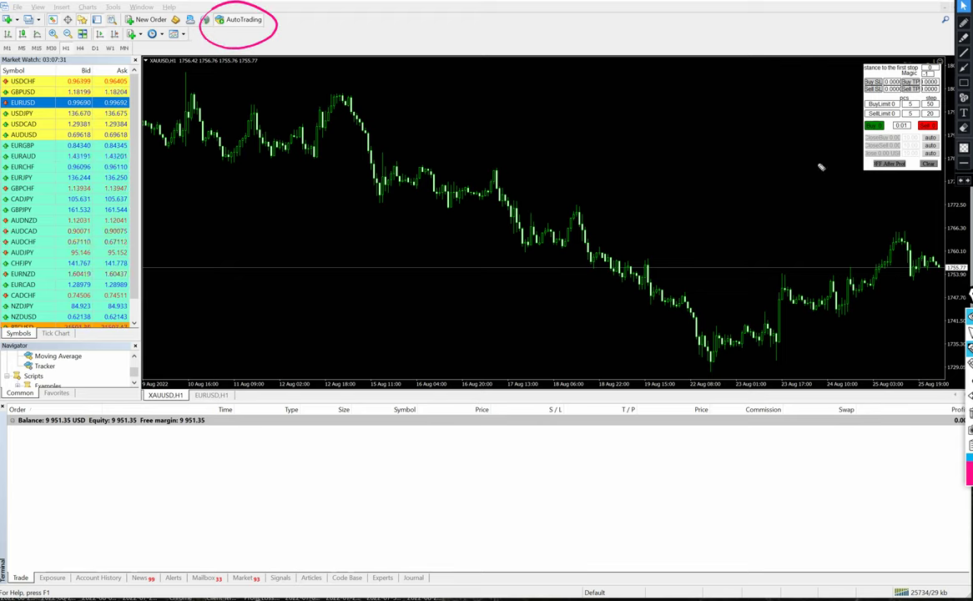
pyautogui.moveTo(816, 147)
pyautogui.mouseDown()
pyautogui.moveTo(827, 157)
pyautogui.moveTo(848, 109)
pyautogui.mouseUp()
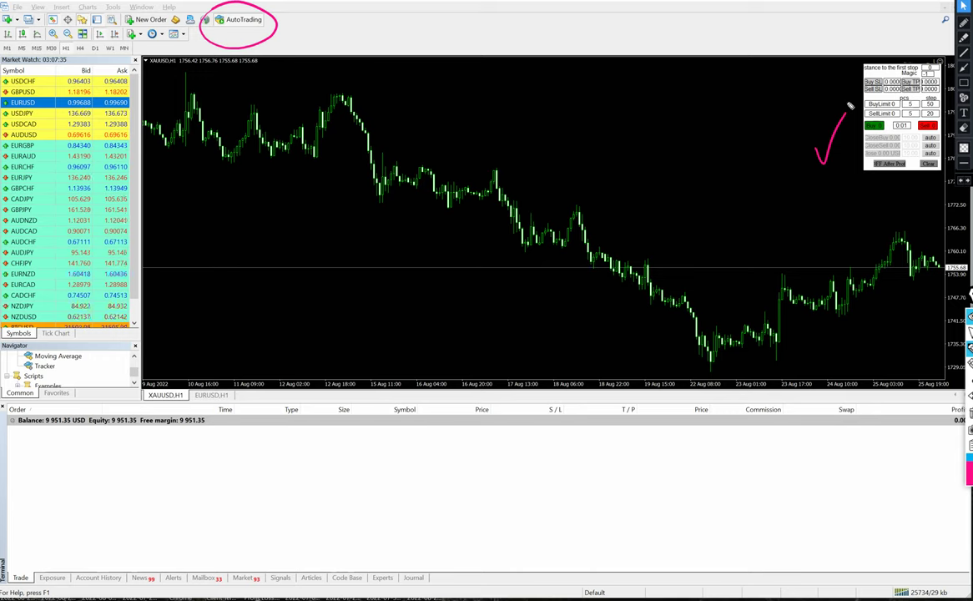
pyautogui.hotkey('ctrl', 'shift', 'c')
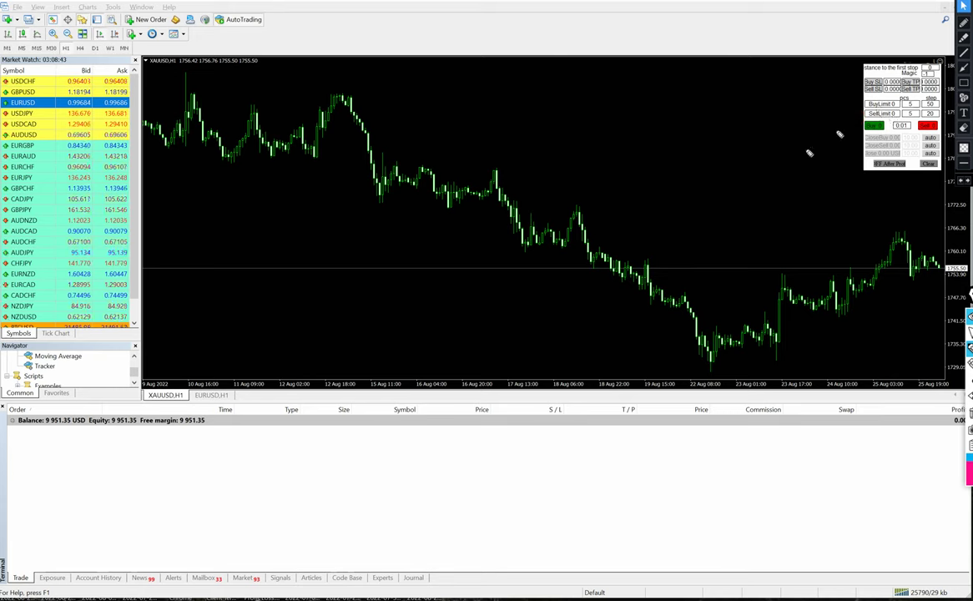
# Step: Highlight the panel's limit-order settings, then open a 0.01-lot XAUUSD market buy
pyautogui.moveTo(875, 110)
pyautogui.mouseDown()
pyautogui.moveTo(897, 145)
pyautogui.moveTo(943, 143)
pyautogui.mouseUp()
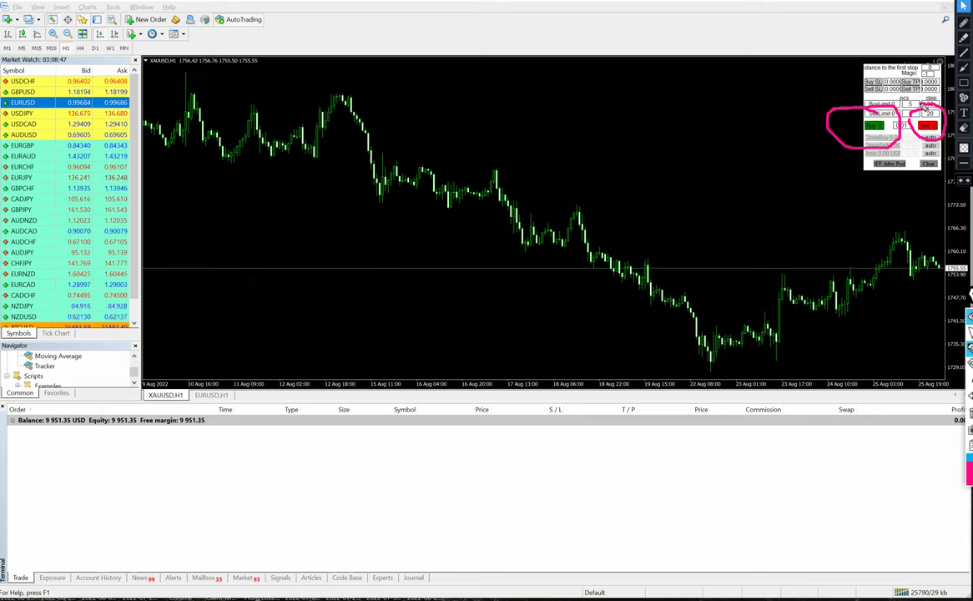
pyautogui.press('Escape')
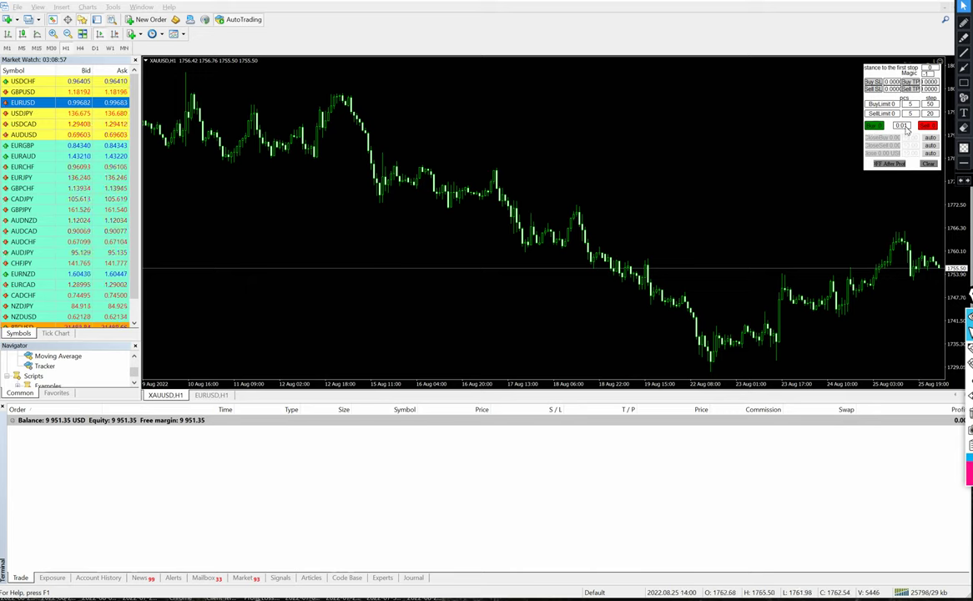
pyautogui.click(876, 126)
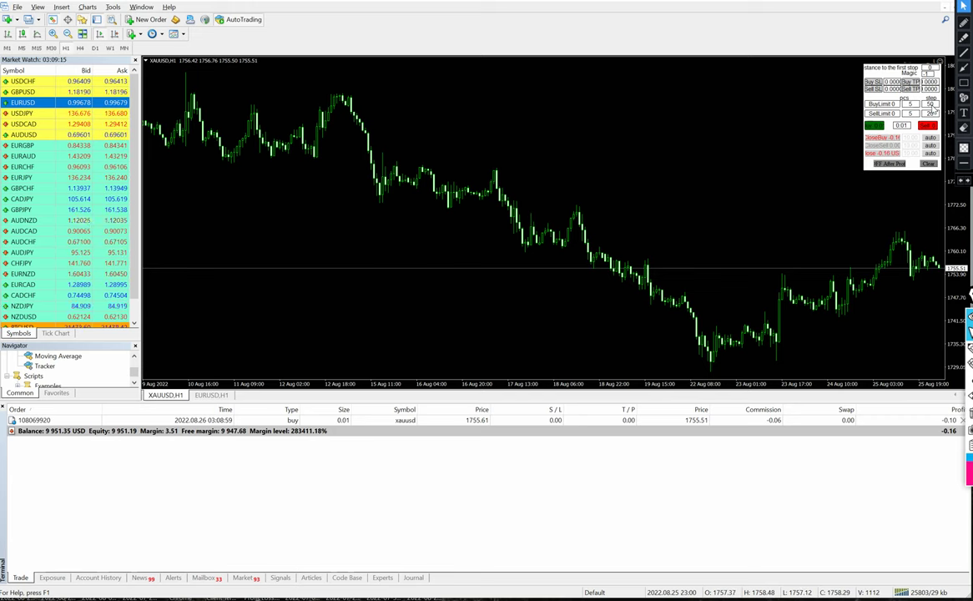
# Step: Open a second 0.01-lot XAUUSD buy and place five buy limits (pcs 5, step 50)
pyautogui.click(930, 115)
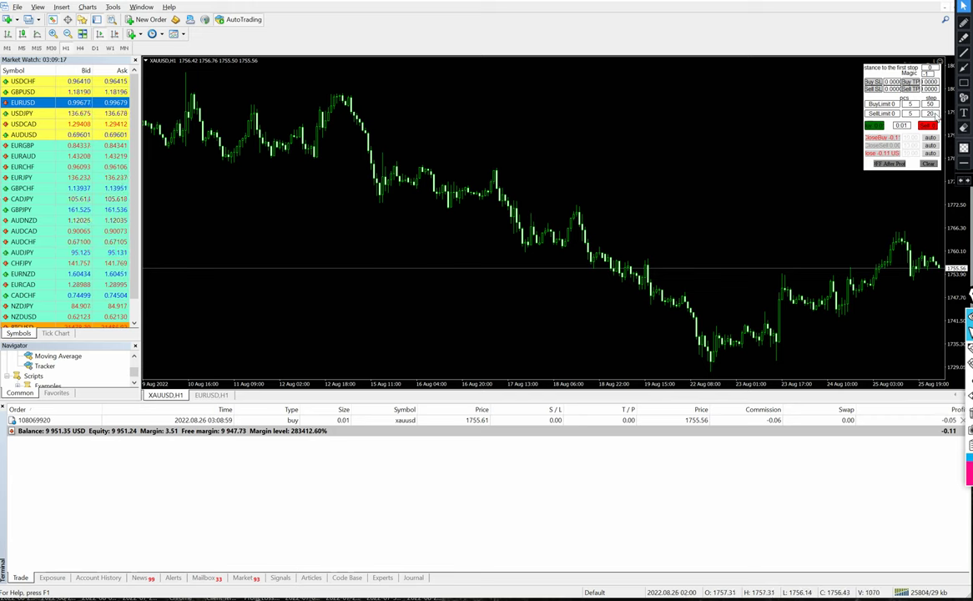
pyautogui.click(874, 124)
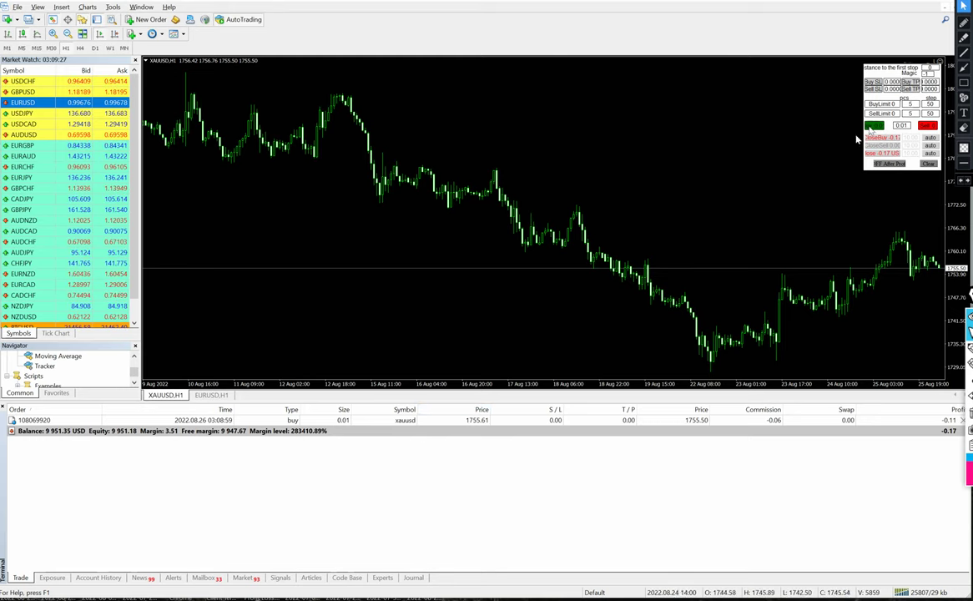
pyautogui.click(881, 106)
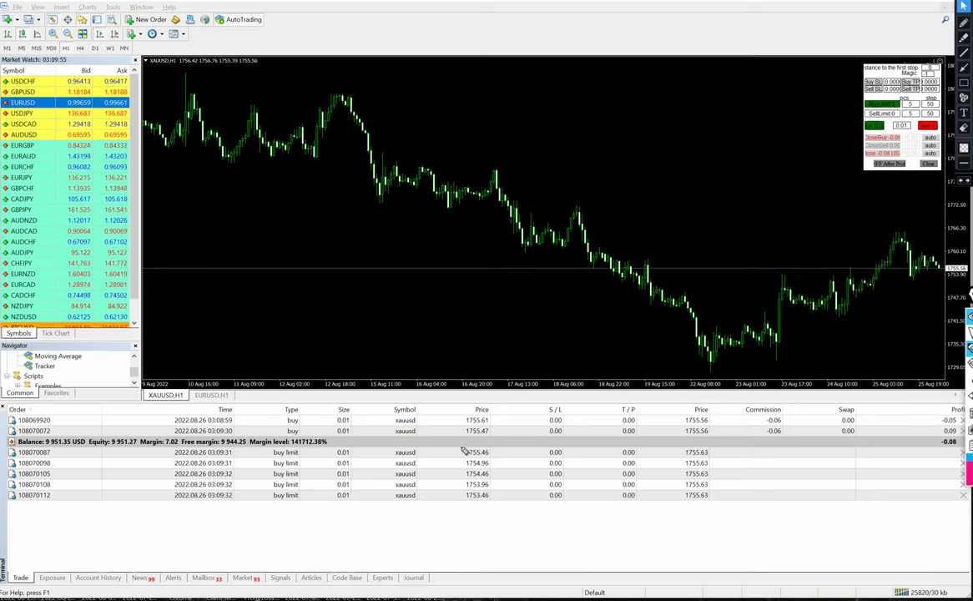
# Step: Mark the buy limit prices, then place a XAUUSD sell limit from the EA panel
pyautogui.moveTo(459, 440)
pyautogui.mouseDown()
pyautogui.moveTo(483, 523)
pyautogui.moveTo(507, 488)
pyautogui.moveTo(456, 437)
pyautogui.mouseUp()
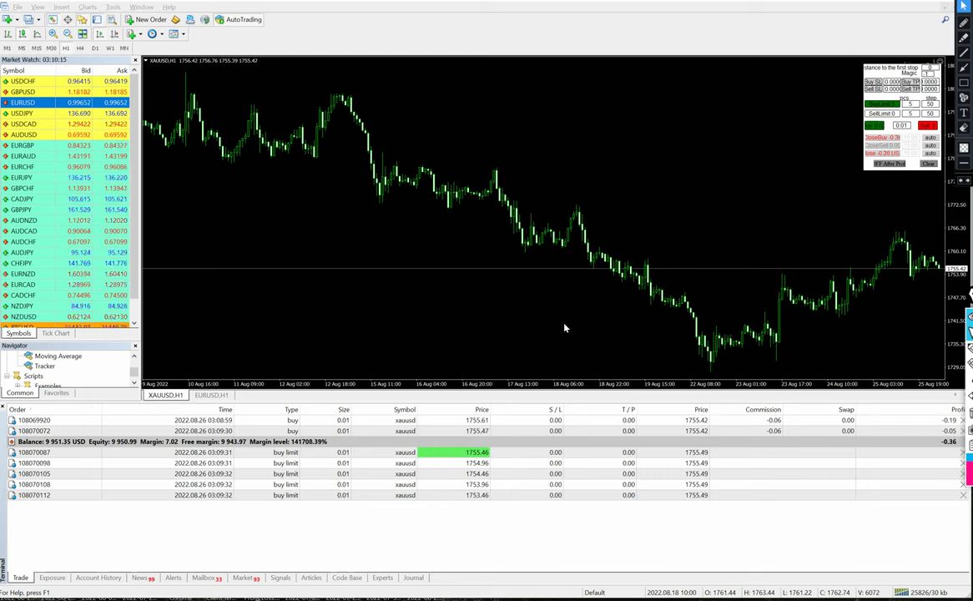
pyautogui.click(881, 112)
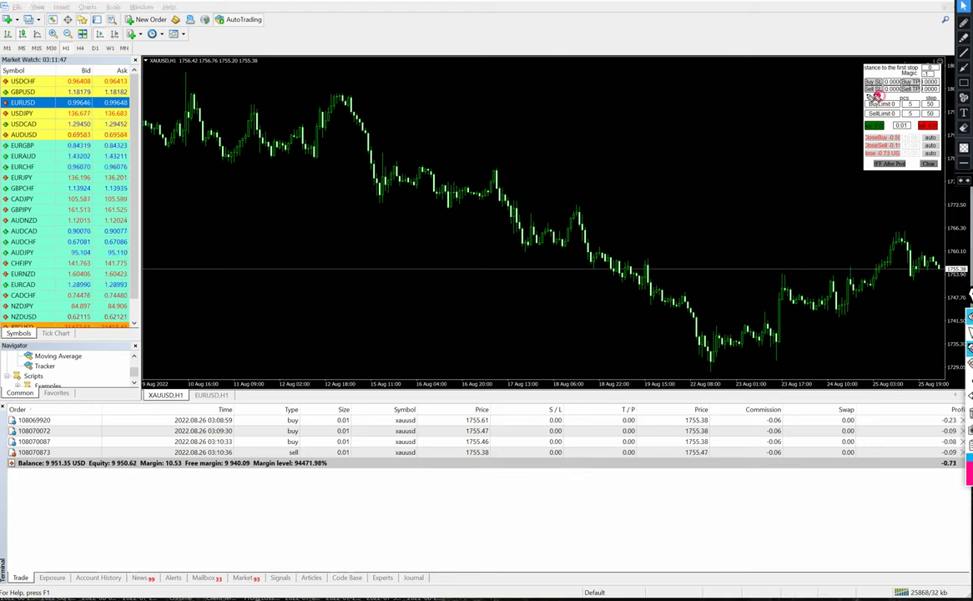
pyautogui.moveTo(872, 94)
pyautogui.mouseDown()
pyautogui.moveTo(849, 129)
pyautogui.moveTo(864, 95)
pyautogui.mouseUp()
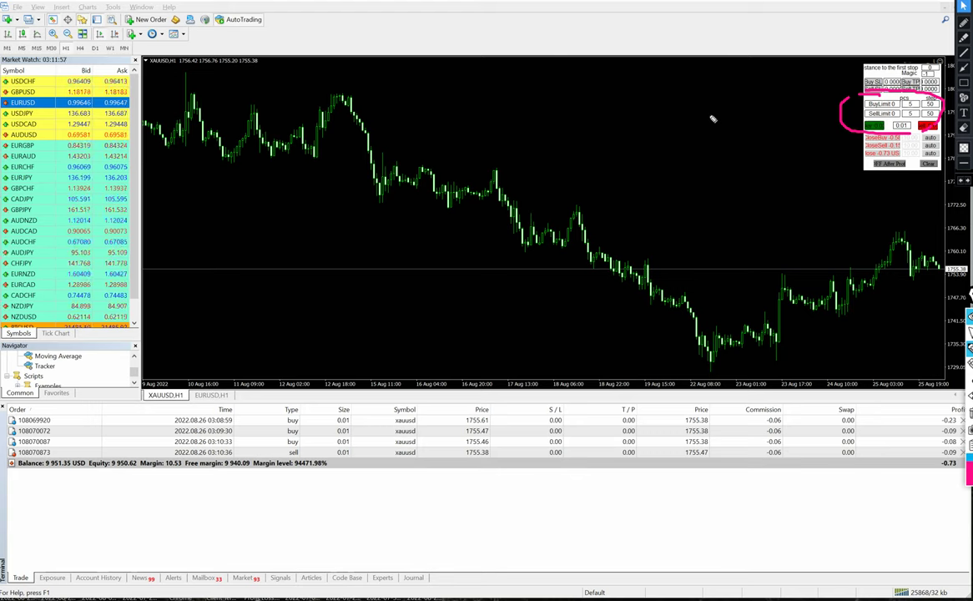
pyautogui.press('Escape')
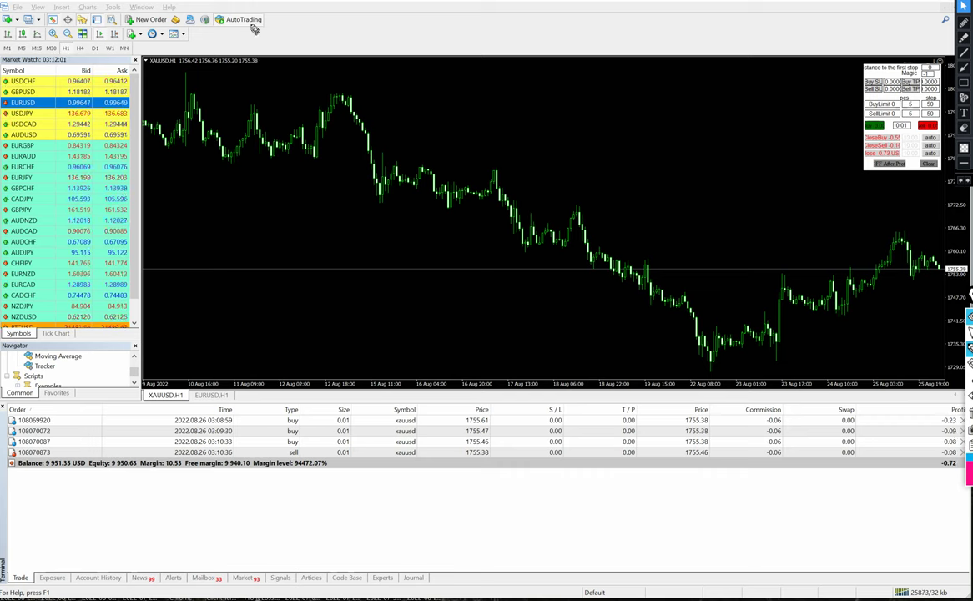
pyautogui.moveTo(212, 10)
pyautogui.mouseDown()
pyautogui.moveTo(219, 48)
pyautogui.moveTo(250, 9)
pyautogui.moveTo(245, 18)
pyautogui.mouseUp()
pyautogui.press('Escape')
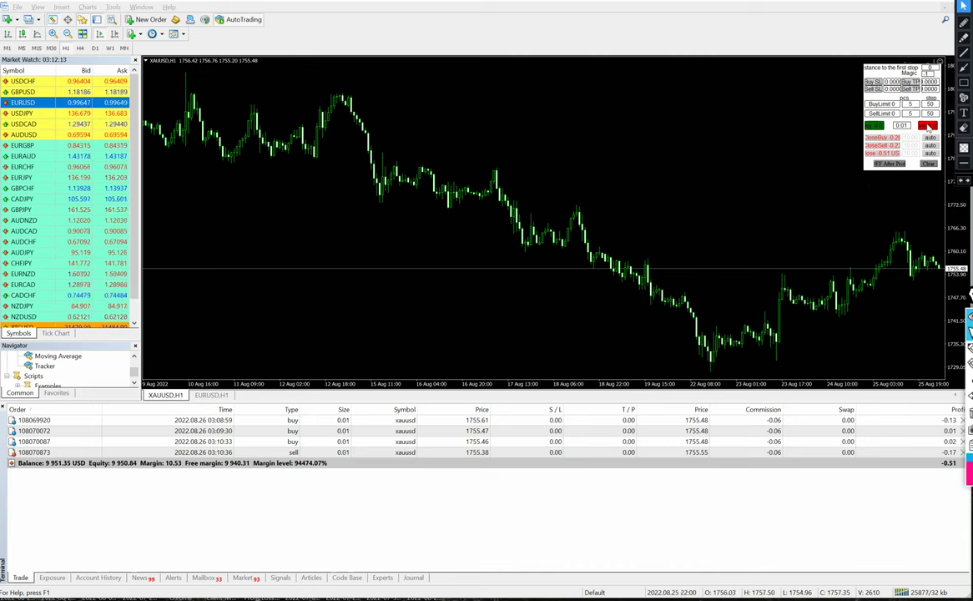
# Step: Open two 0.01-lot XAUUSD market sells at 1755.48 from the EA panel
pyautogui.click(929, 126)
pyautogui.click(928, 127)
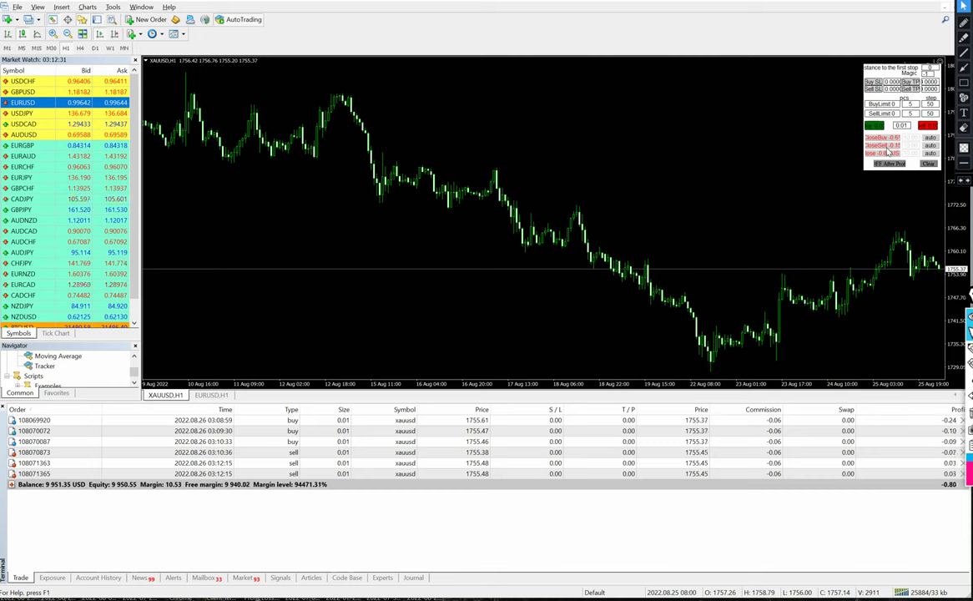
# Step: Close the sells, open three more 0.01-lot XAUUSD trades, then close every XAUUSD position
pyautogui.click(885, 146)
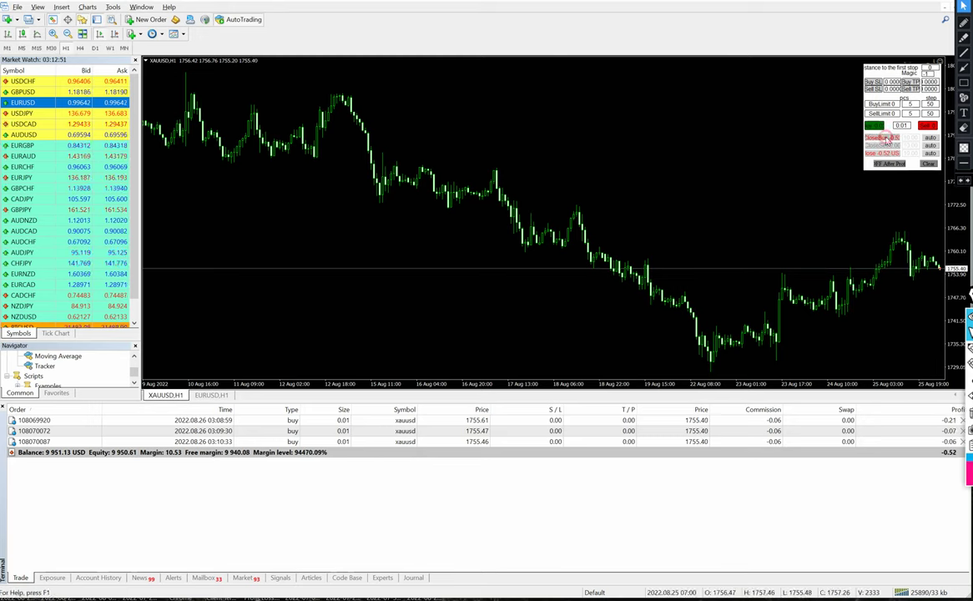
pyautogui.click(927, 126)
pyautogui.click(927, 126)
pyautogui.click(927, 126)
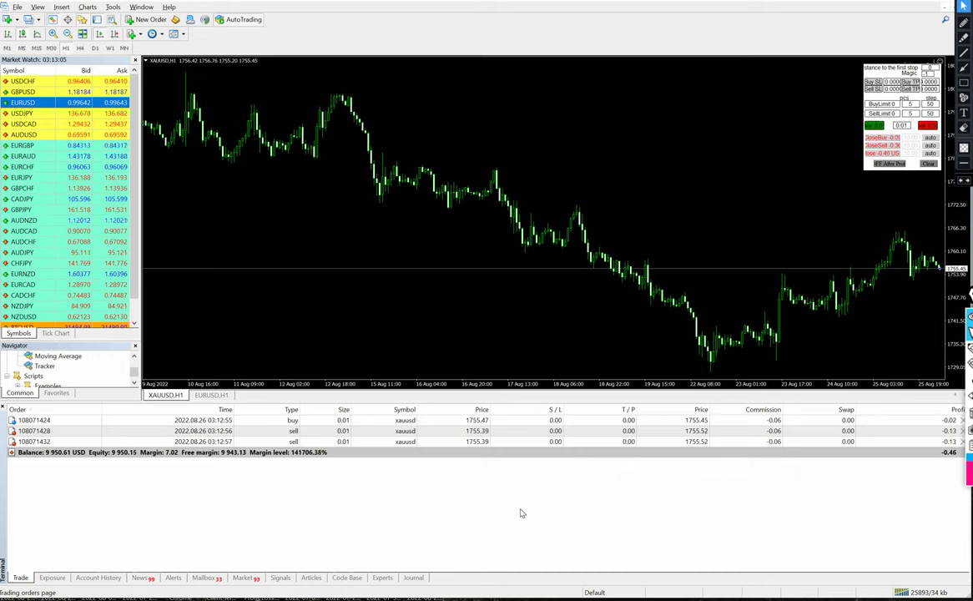
pyautogui.click(870, 155)
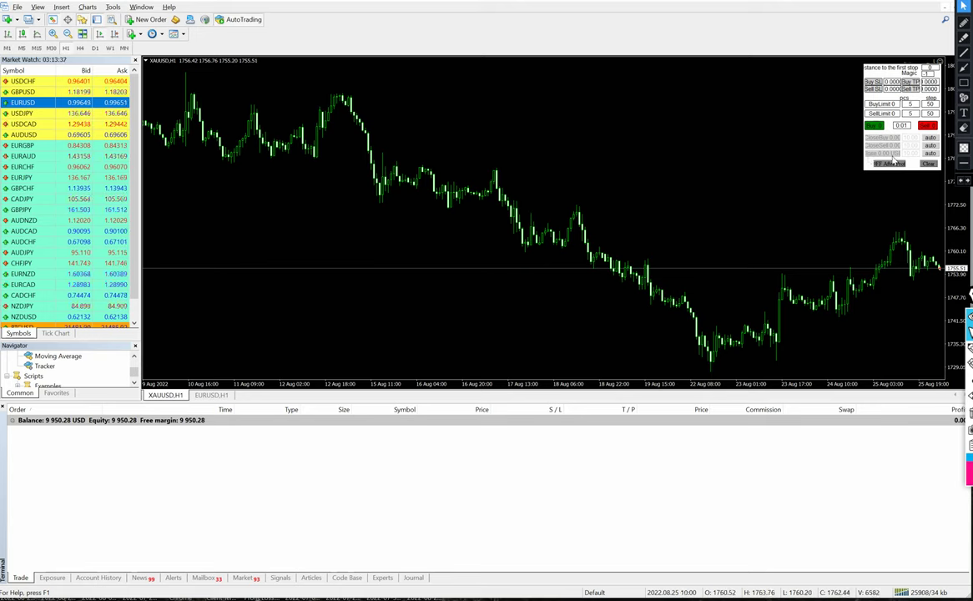
# Step: Open five 0.01-lot XAUUSD market buys, filled between 1755.47 and 1755.59
pyautogui.click(880, 131)
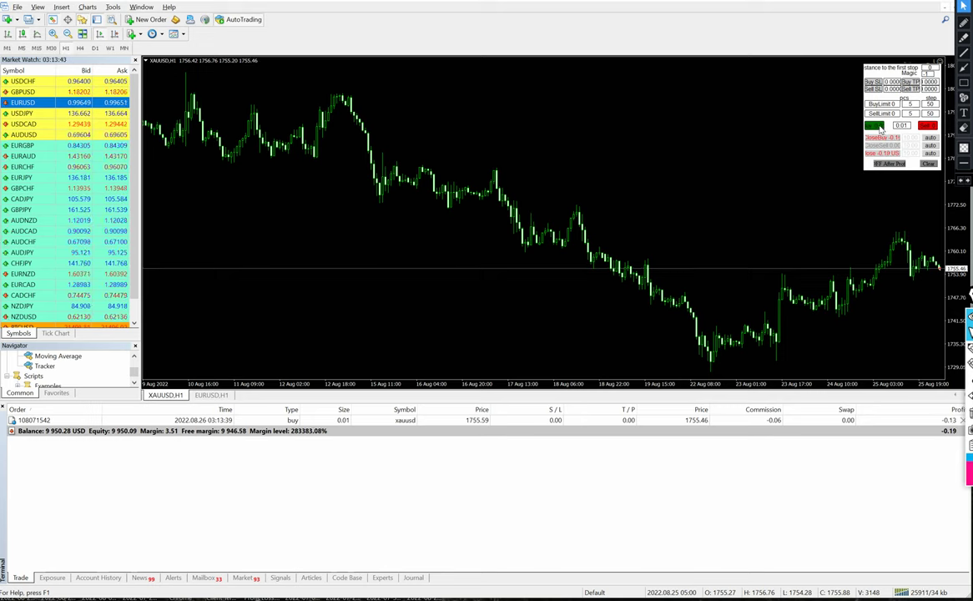
pyautogui.click(880, 128)
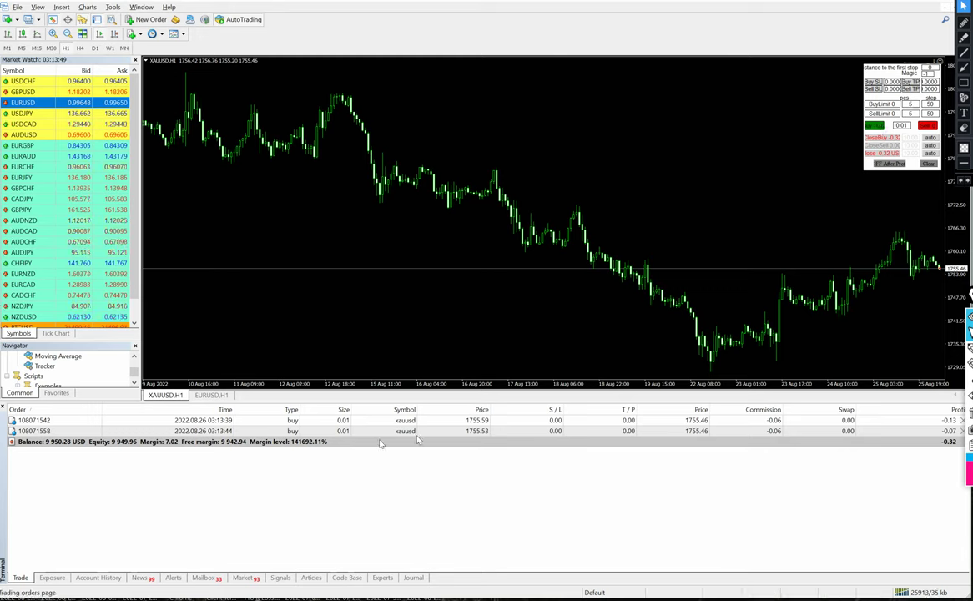
pyautogui.click(874, 127)
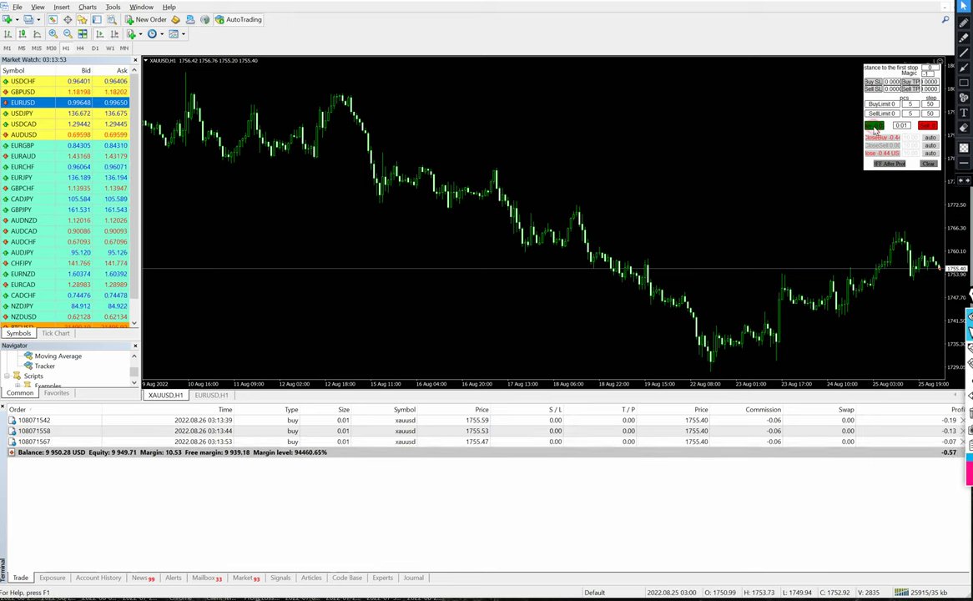
pyautogui.click(874, 127)
pyautogui.click(874, 127)
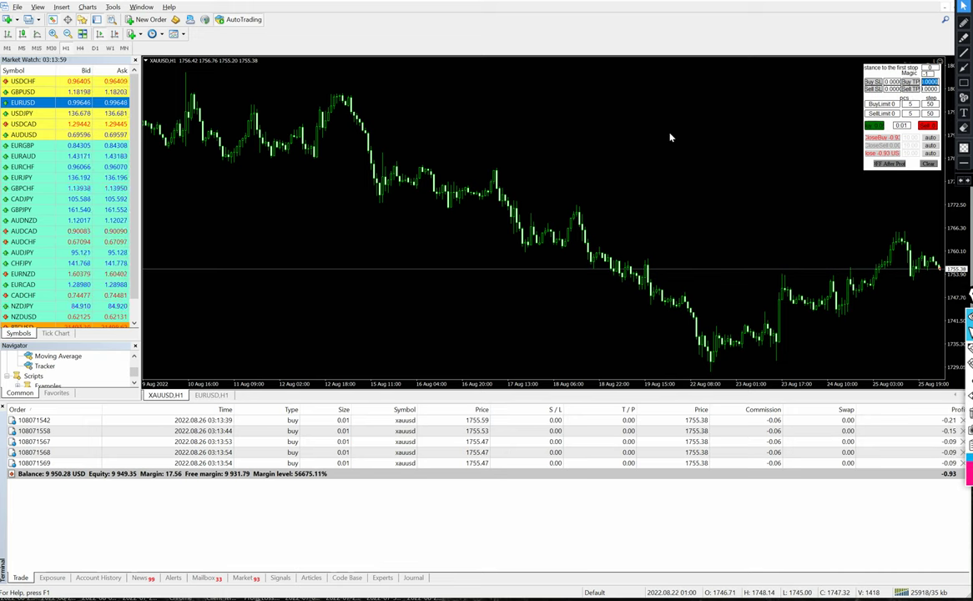
# Step: Type 1750 into the panel and set a 1760.00 take profit on the five XAUUSD buys
pyautogui.write('1750')
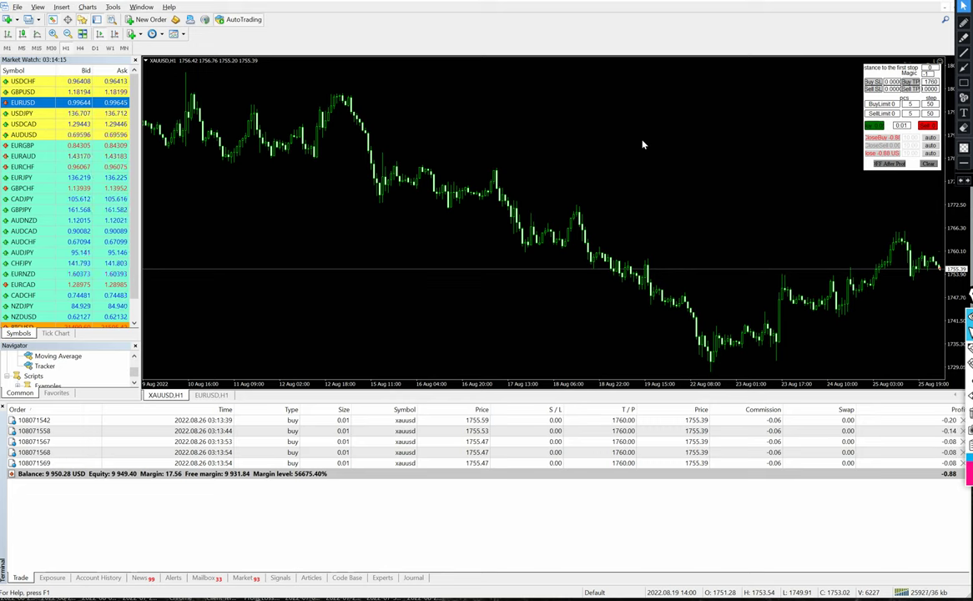
pyautogui.hotkey('ctrl', 'shift', 'p')
pyautogui.moveTo(598, 409); pyautogui.dragTo(619, 400)
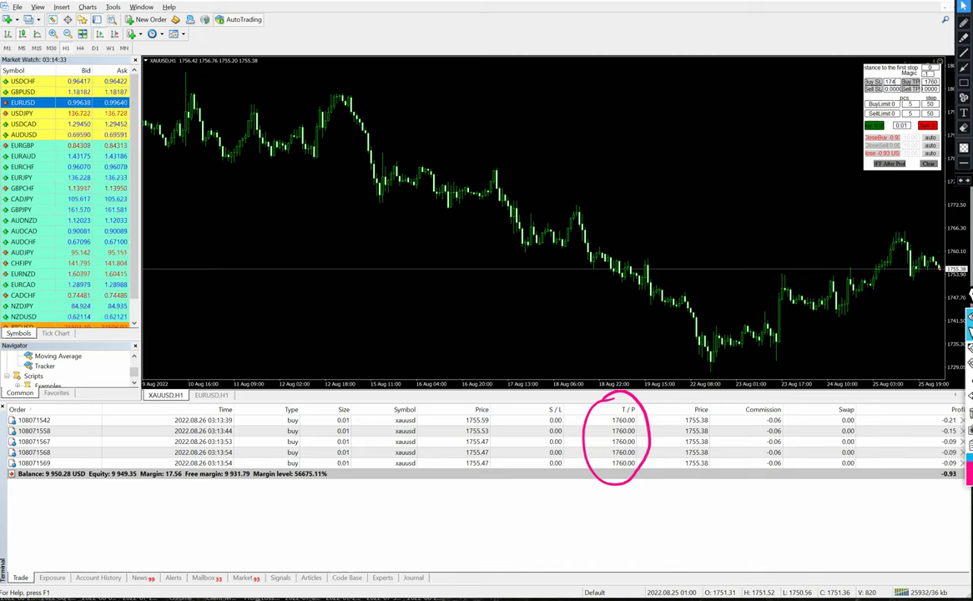
# Step: Apply a 1740.00 stop loss to all five XAUUSD buy orders via Buy SL
pyautogui.click(876, 85)
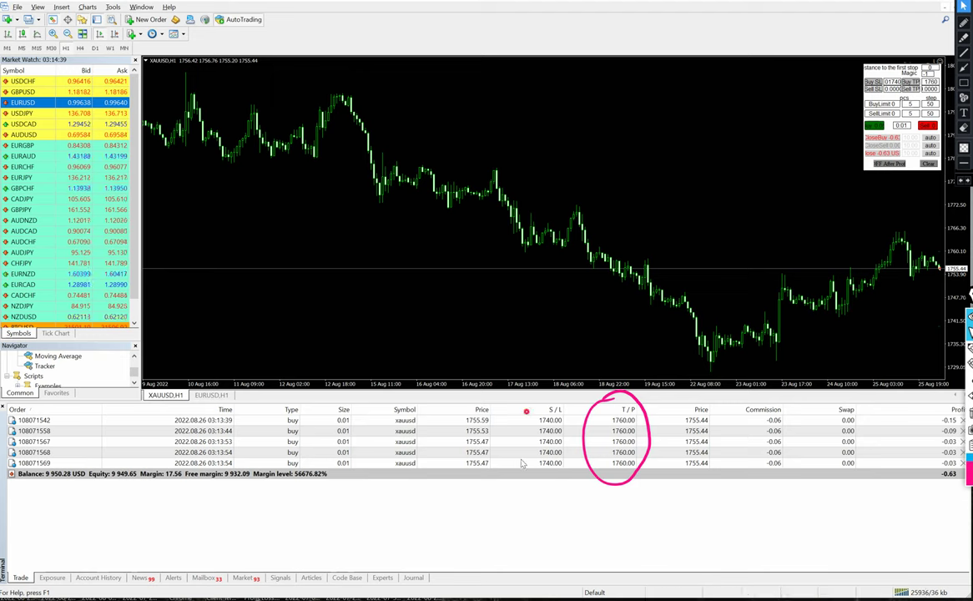
pyautogui.moveTo(553, 404)
pyautogui.mouseDown()
pyautogui.moveTo(561, 482)
pyautogui.moveTo(574, 414)
pyautogui.mouseUp()
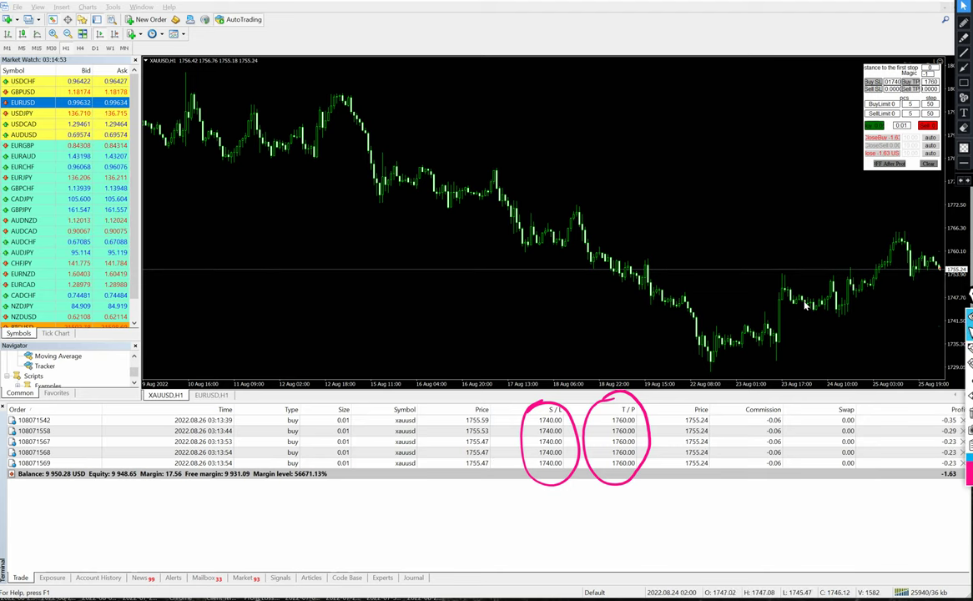
# Step: Open three 0.01-lot XAUUSD sells and give them a 1740 take profit
pyautogui.click(928, 125)
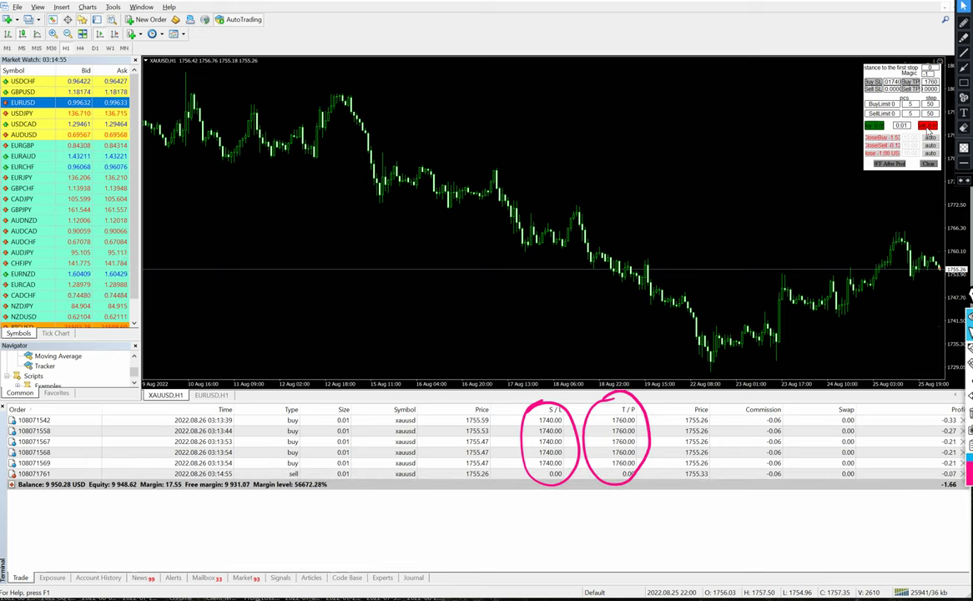
pyautogui.click(927, 125)
pyautogui.click(928, 126)
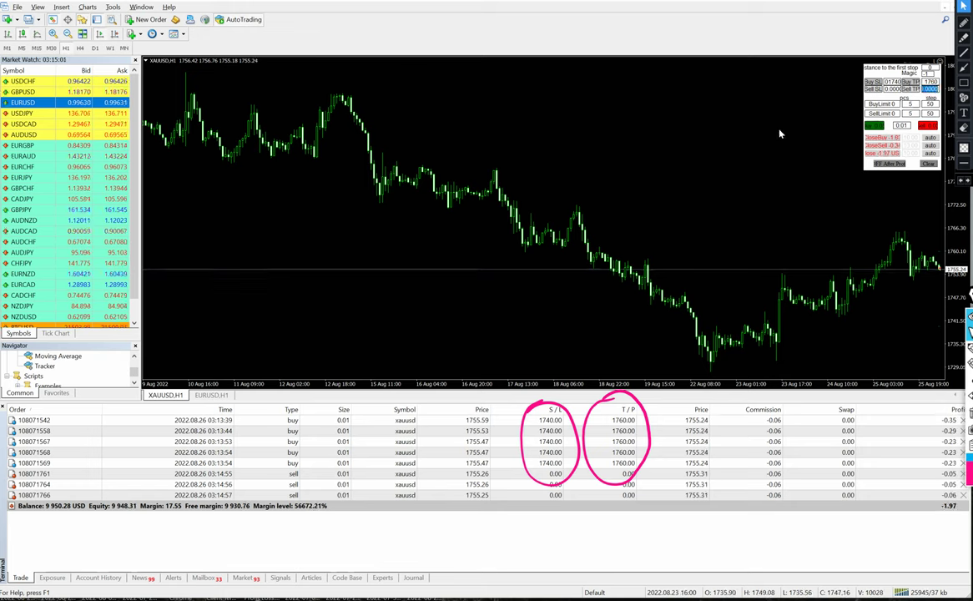
pyautogui.write('17')
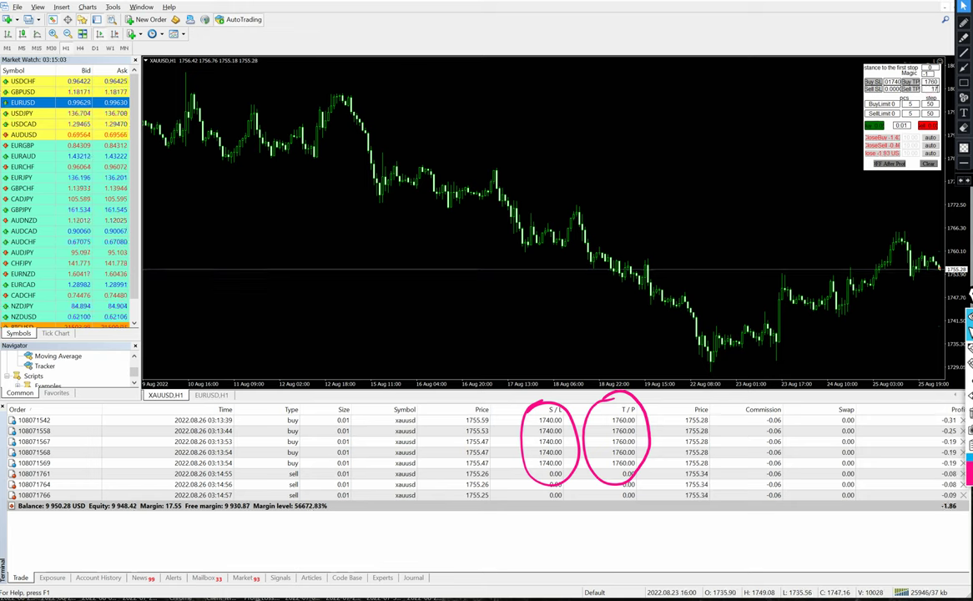
pyautogui.write('40')
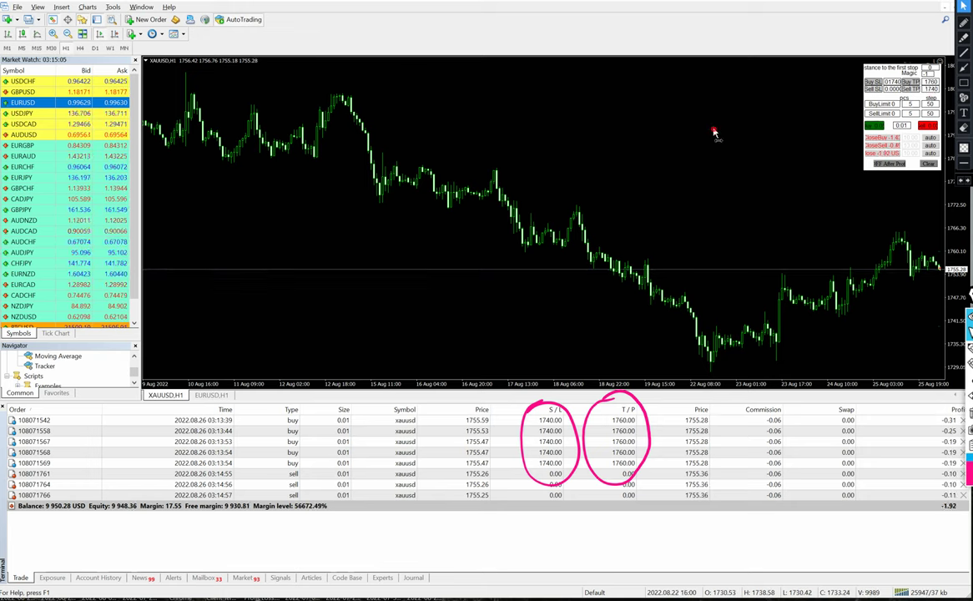
pyautogui.press('Return')
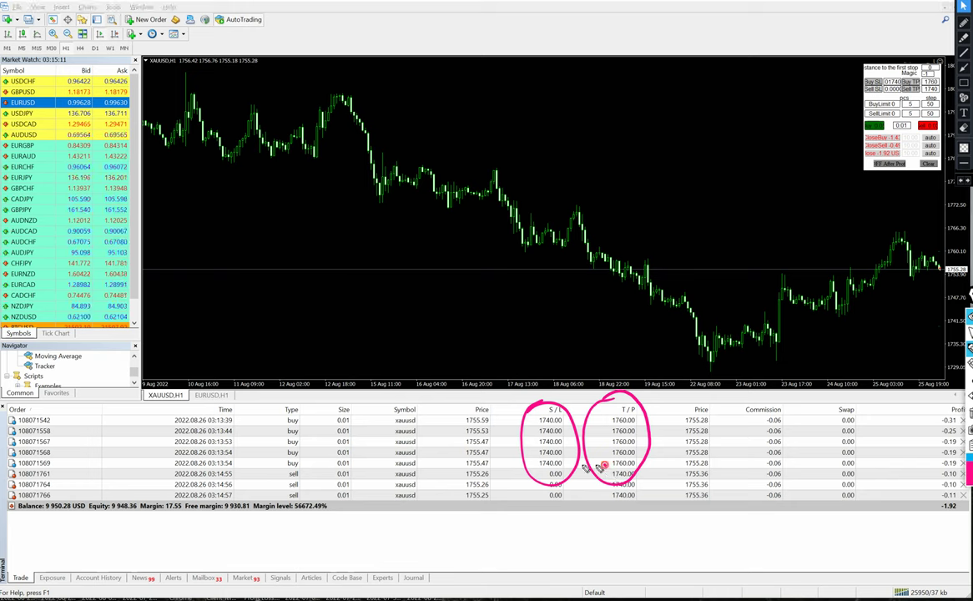
# Step: Apply a 1757.00 stop loss to the three XAUUSD sells via the Sell SL button
pyautogui.moveTo(606, 464)
pyautogui.mouseDown()
pyautogui.moveTo(650, 518)
pyautogui.moveTo(625, 464)
pyautogui.mouseUp()
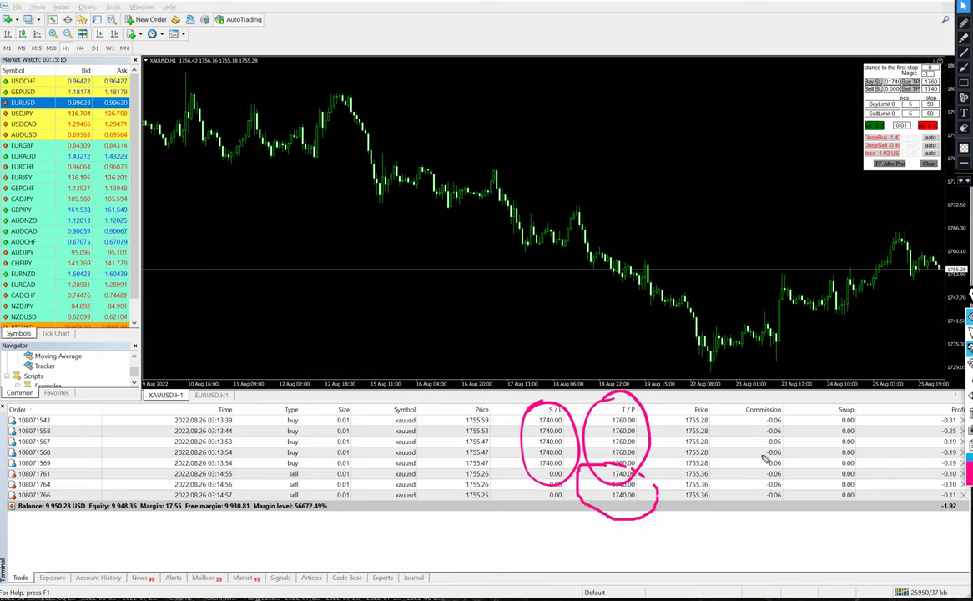
pyautogui.moveTo(672, 424)
pyautogui.mouseDown()
pyautogui.moveTo(661, 444)
pyautogui.moveTo(696, 400)
pyautogui.moveTo(696, 418)
pyautogui.mouseUp()
pyautogui.moveTo(698, 491)
pyautogui.mouseDown()
pyautogui.moveTo(690, 509)
pyautogui.moveTo(723, 462)
pyautogui.mouseUp()
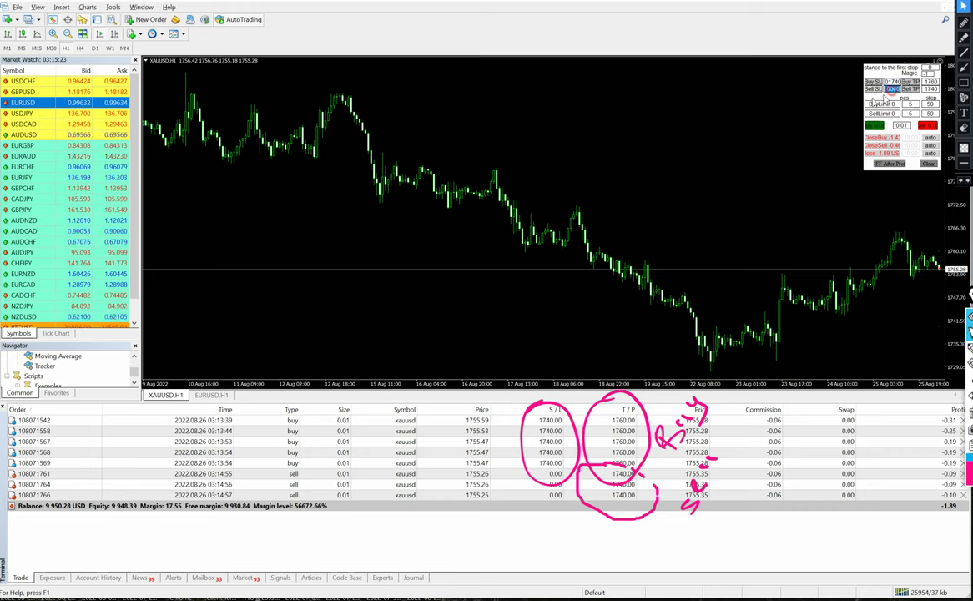
pyautogui.write('1757')
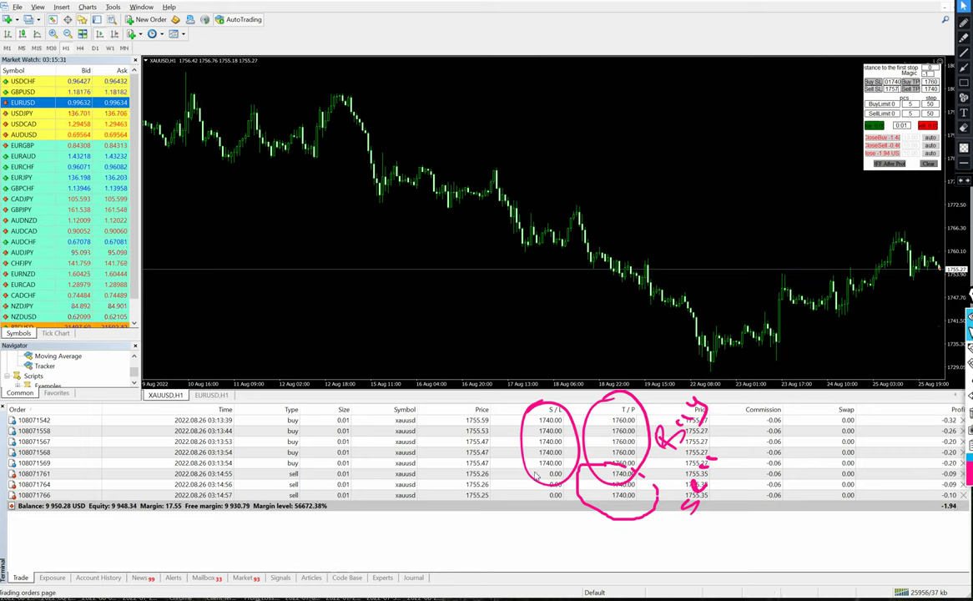
pyautogui.click(875, 90)
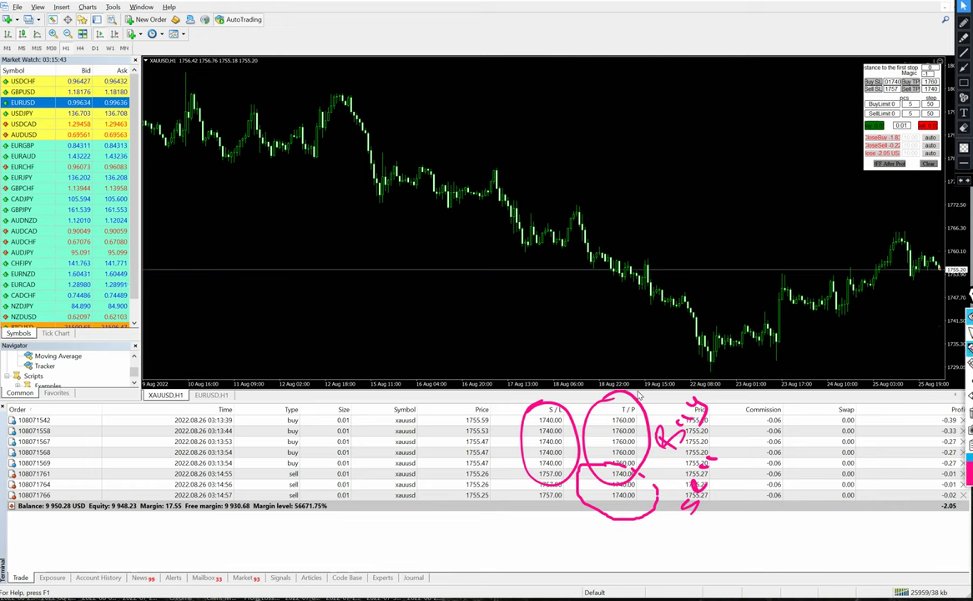
pyautogui.moveTo(567, 464); pyautogui.dragTo(567, 470)
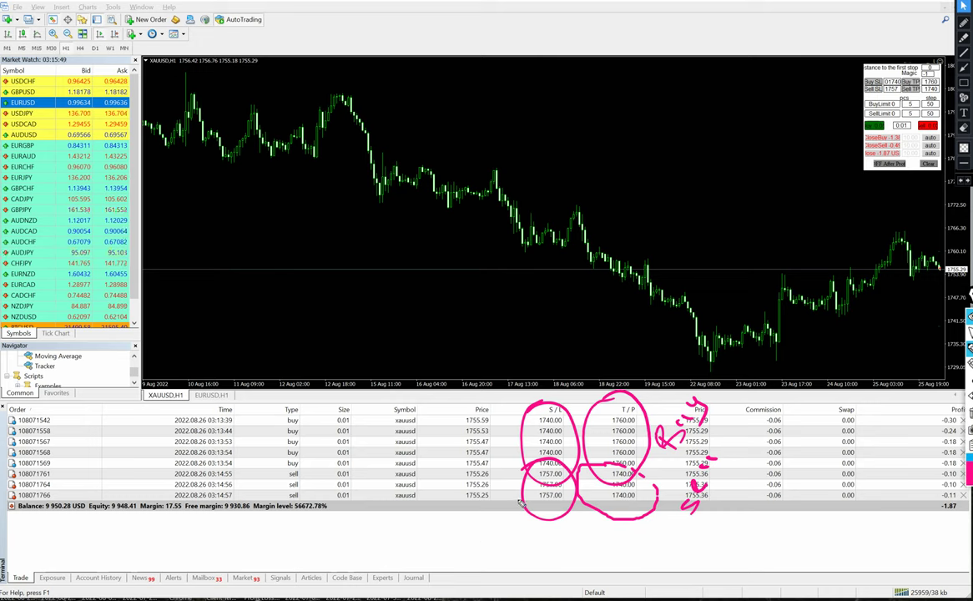
pyautogui.press('Escape')
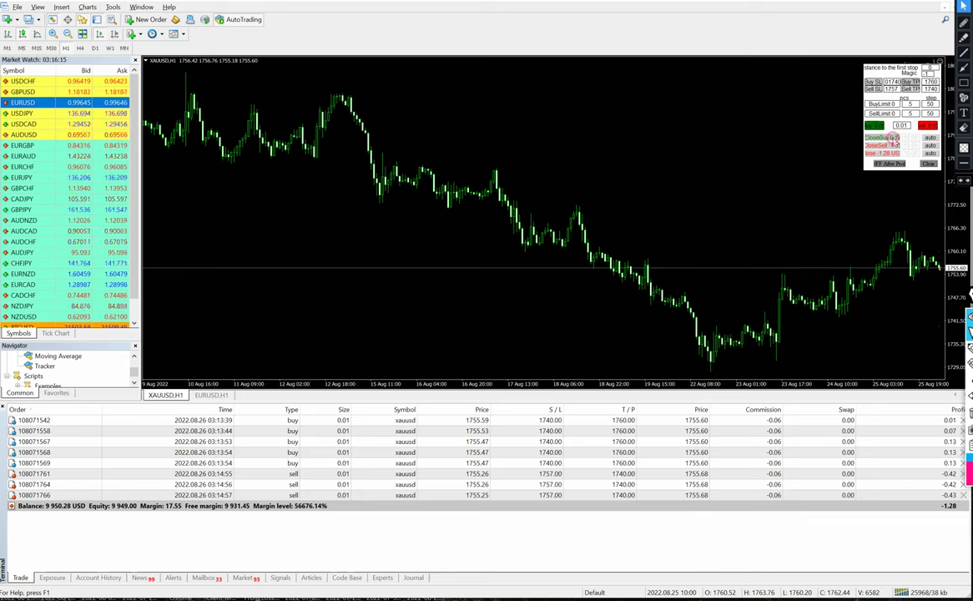
# Step: Close the XAUUSD buys, set the close-sell profit threshold to 1, and close the remaining sells
pyautogui.click(894, 140)
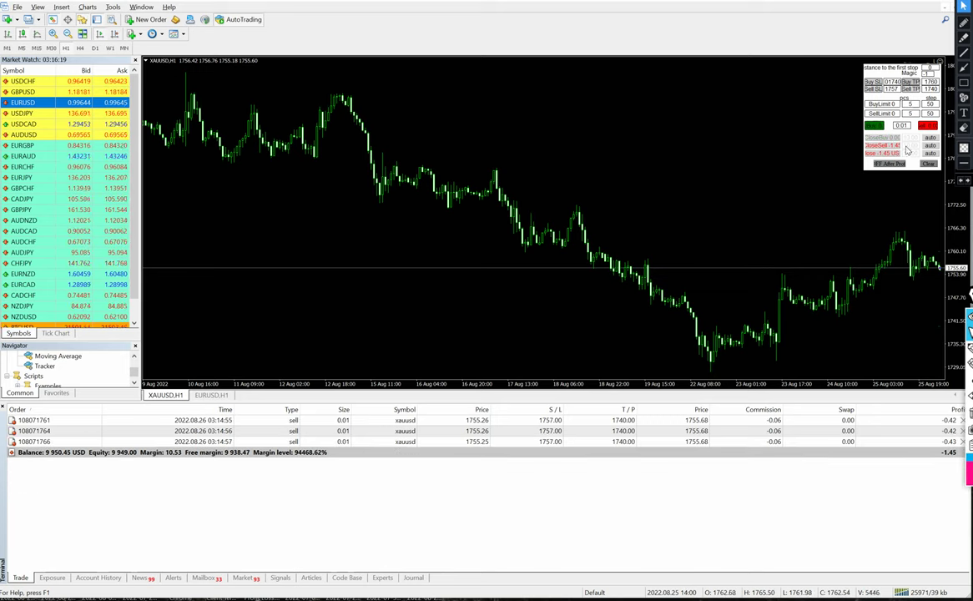
pyautogui.click(909, 146)
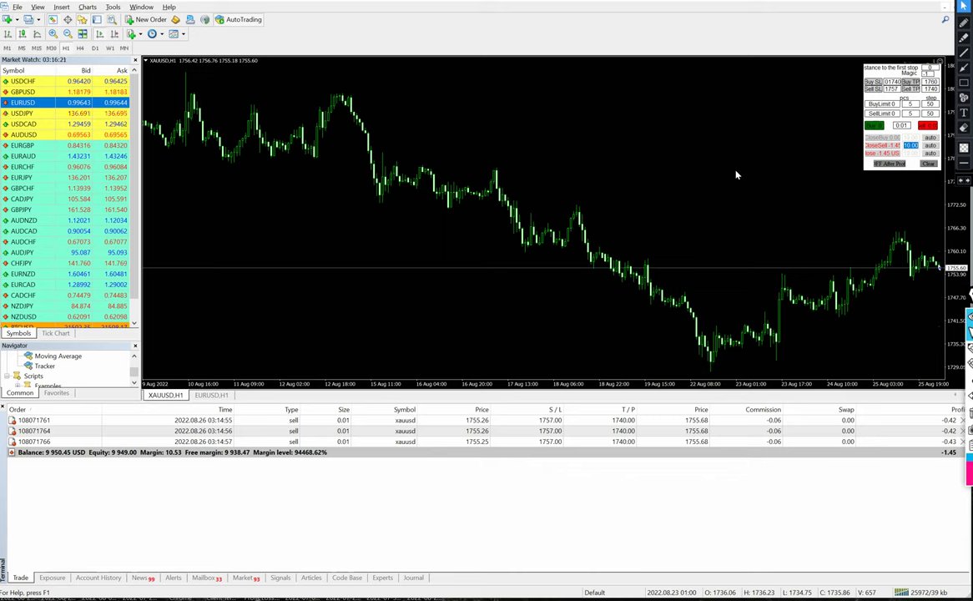
pyautogui.press('Delete')
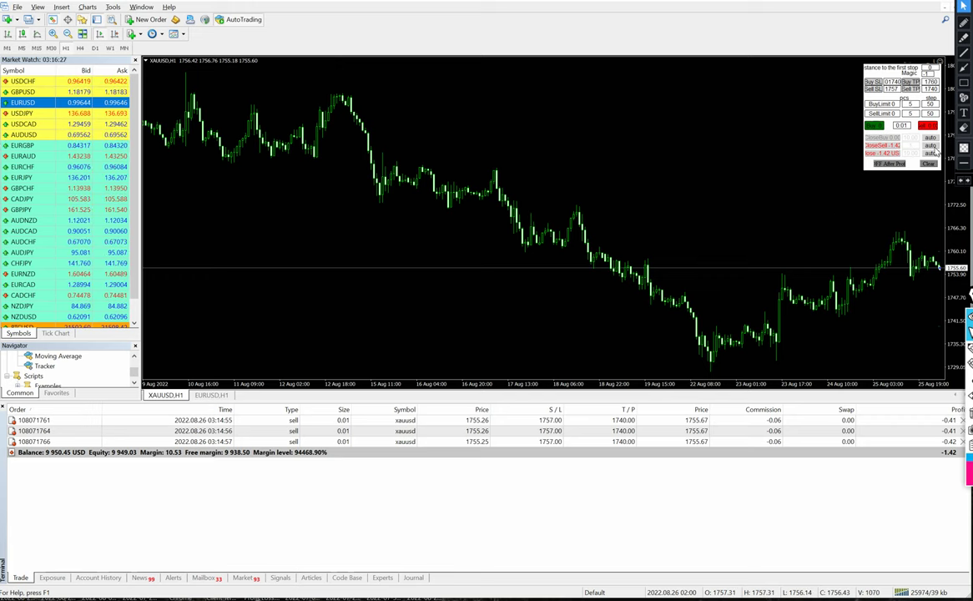
pyautogui.write('1')
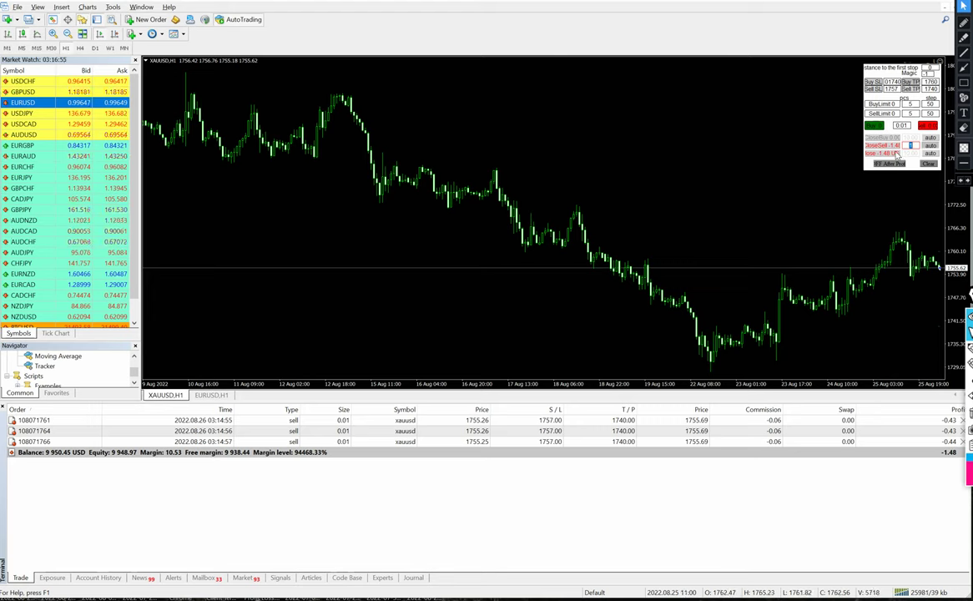
pyautogui.click(862, 170)
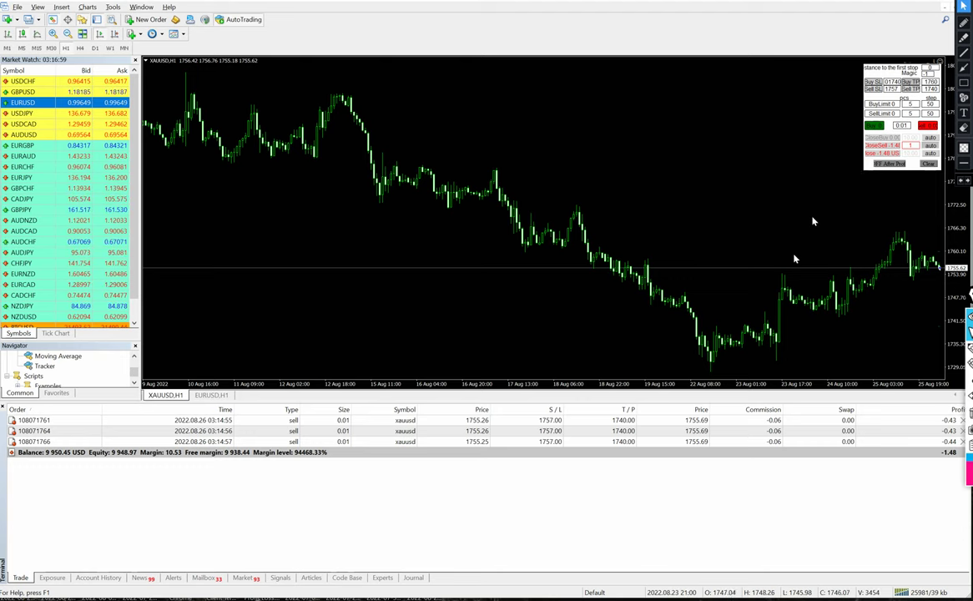
pyautogui.click(885, 146)
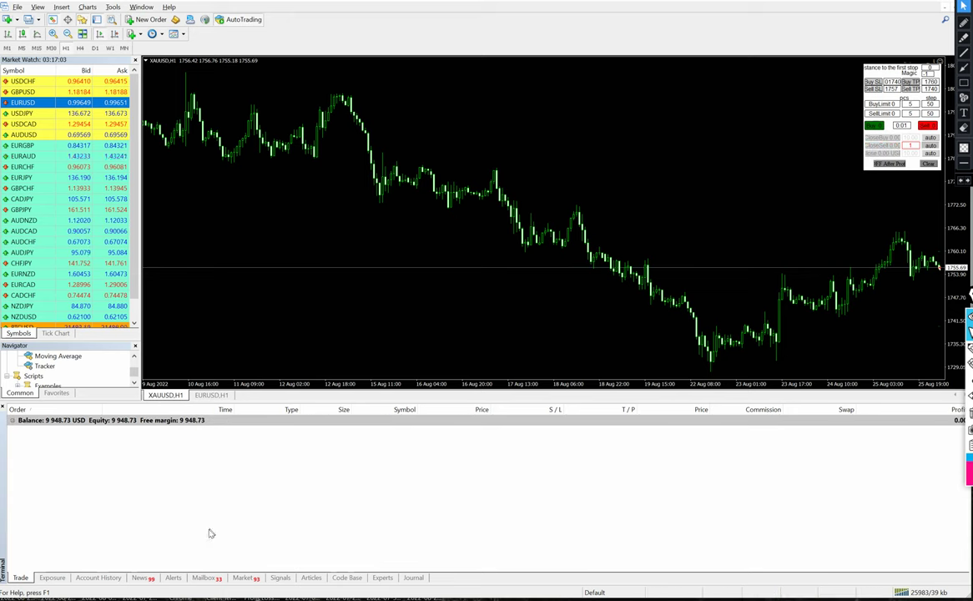
# Step: Switch to the EURUSD chart and set the sell-limit step to 100
pyautogui.click(219, 395)
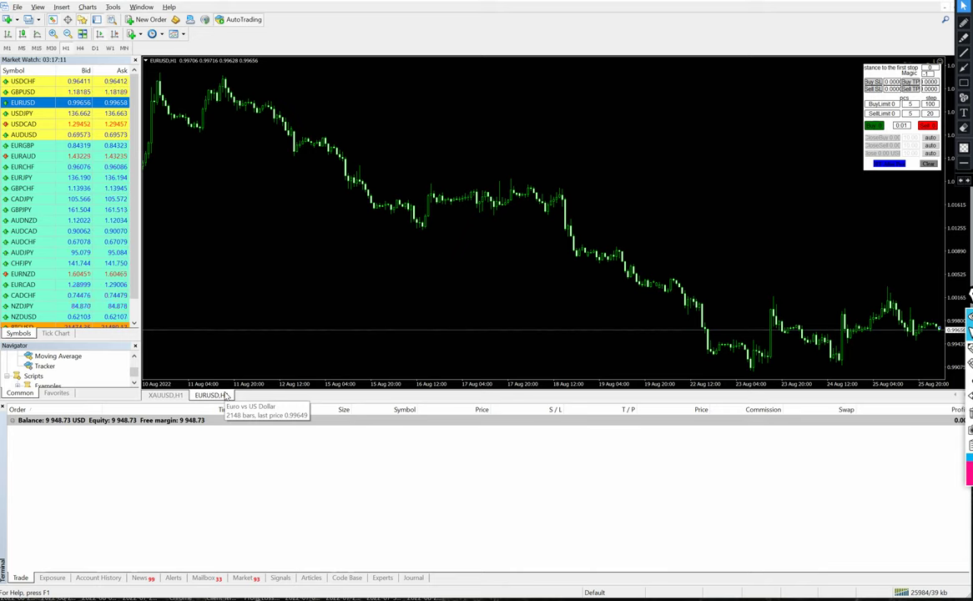
pyautogui.click(930, 113)
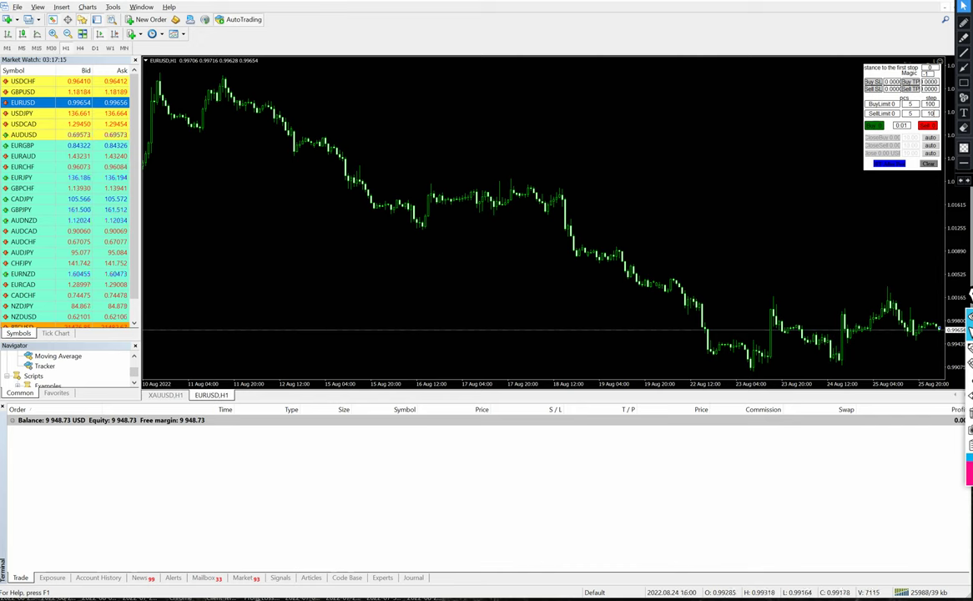
pyautogui.click(815, 156)
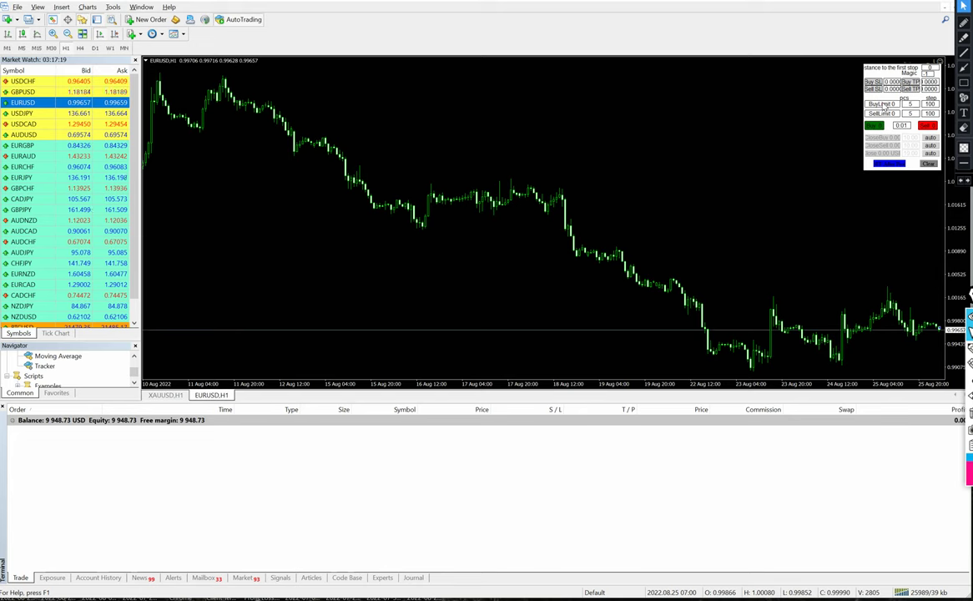
# Step: Place a grid of five EURUSD buy-limit orders, then cancel all pending limit orders
pyautogui.click(882, 104)
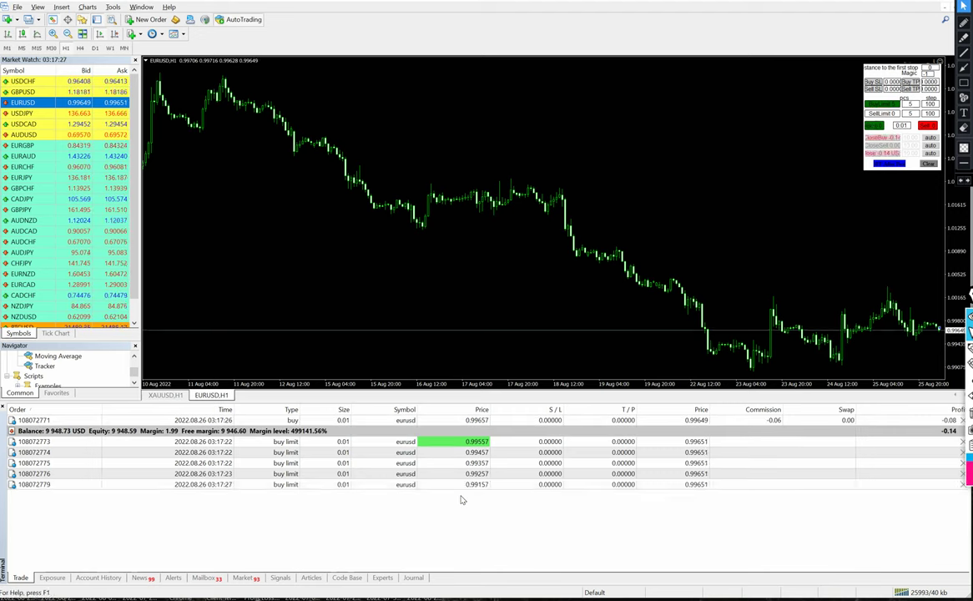
pyautogui.moveTo(457, 400)
pyautogui.mouseDown()
pyautogui.moveTo(443, 402)
pyautogui.moveTo(488, 501)
pyautogui.moveTo(500, 404)
pyautogui.moveTo(455, 403)
pyautogui.mouseUp()
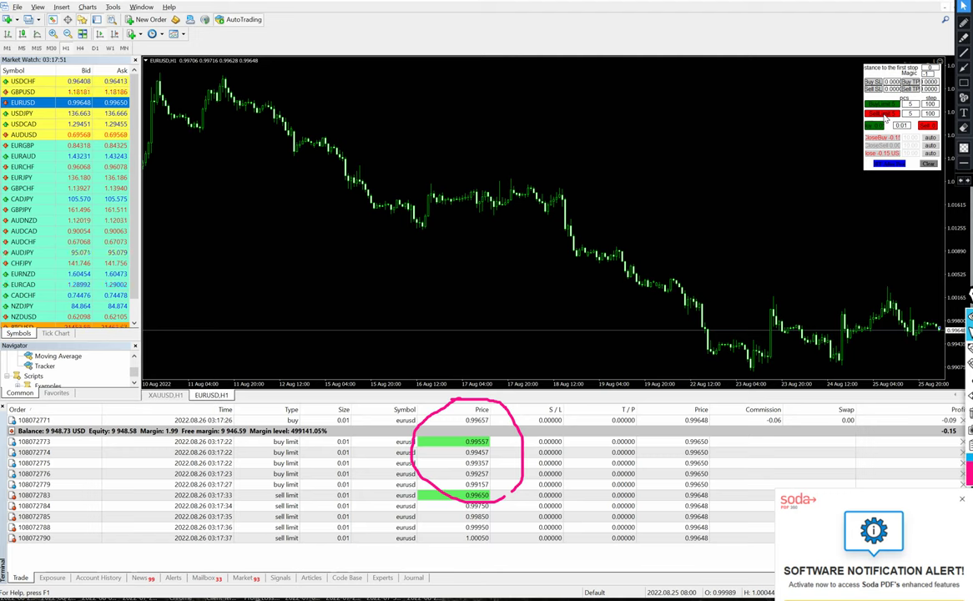
pyautogui.click(884, 104)
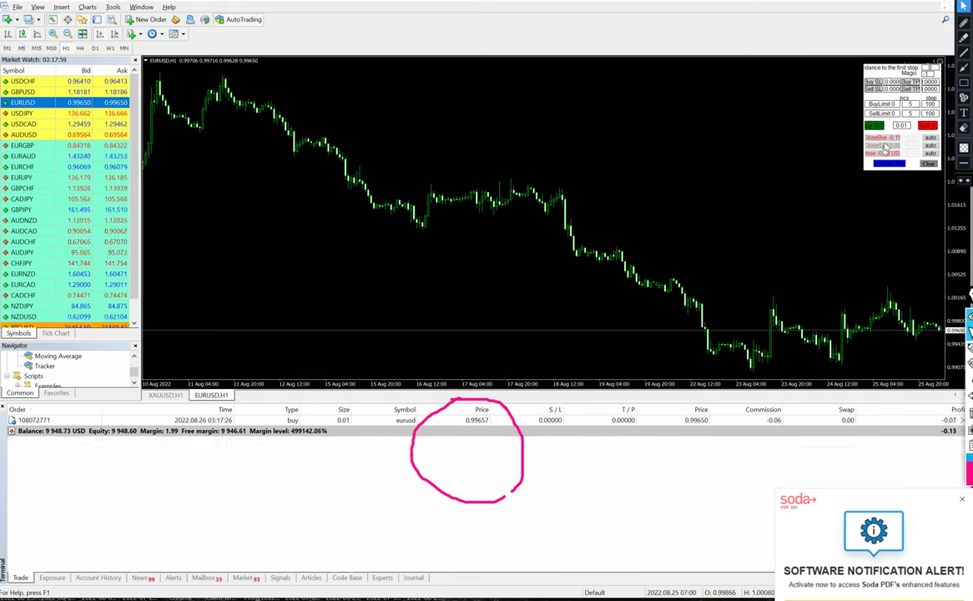
# Step: Open a batch of 0.01-lot EURUSD market sell orders
pyautogui.click(926, 126)
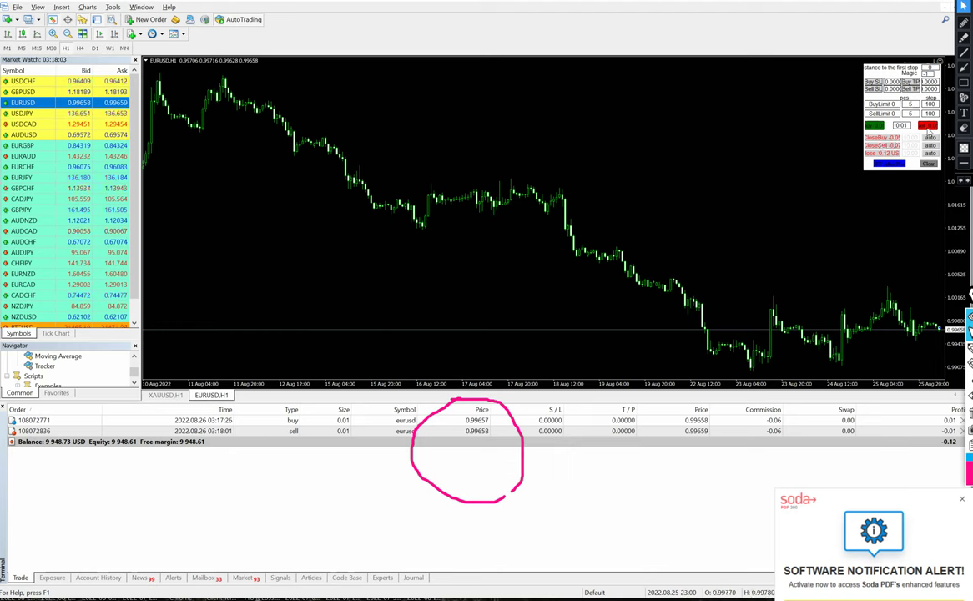
pyautogui.click(927, 126)
pyautogui.click(927, 126)
pyautogui.click(927, 126)
pyautogui.click(926, 126)
pyautogui.click(927, 126)
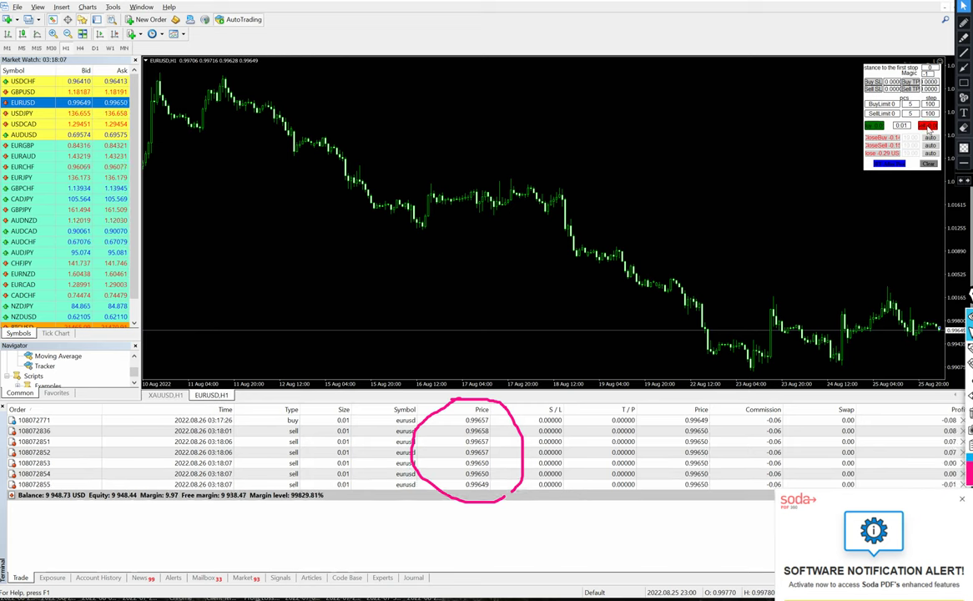
pyautogui.click(927, 126)
pyautogui.click(926, 126)
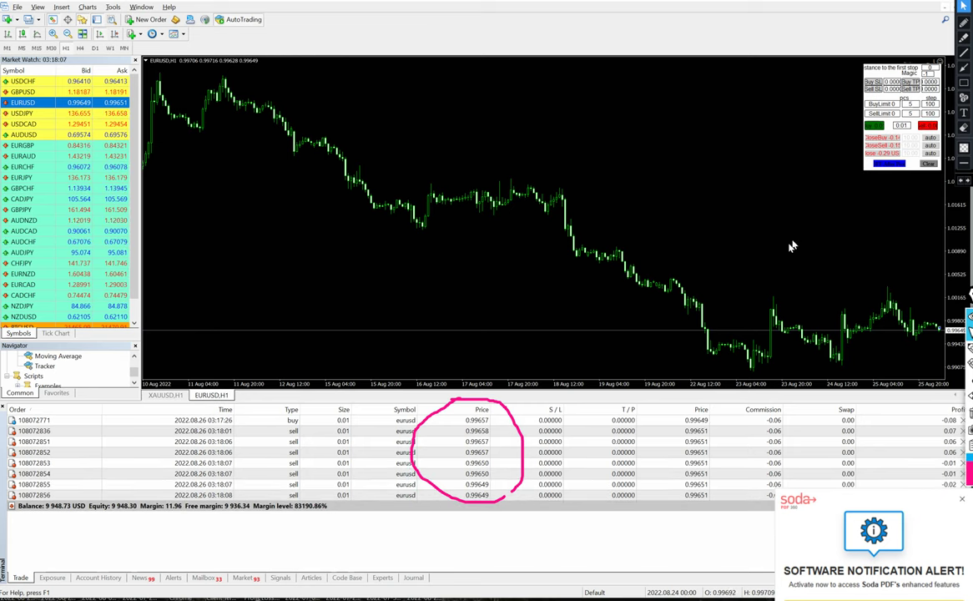
# Step: Set the close-trades loss amount to 1 and close the open EURUSD positions
pyautogui.click(909, 154)
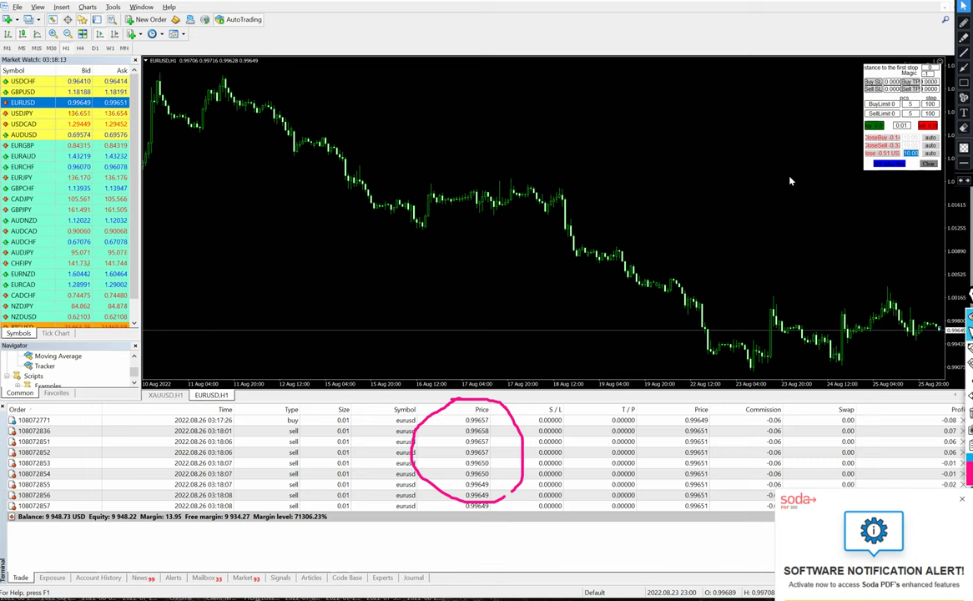
pyautogui.write('1')
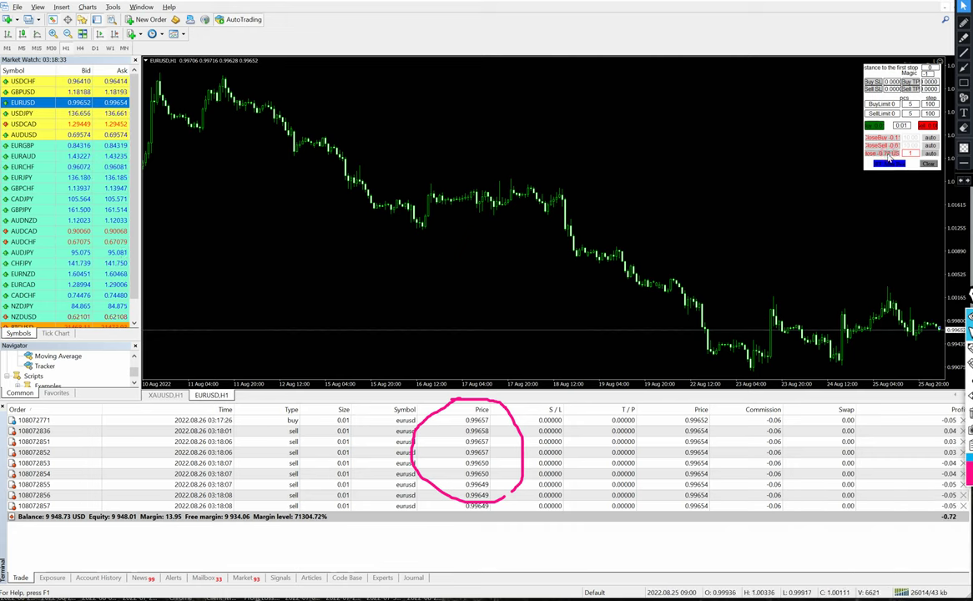
pyautogui.click(890, 161)
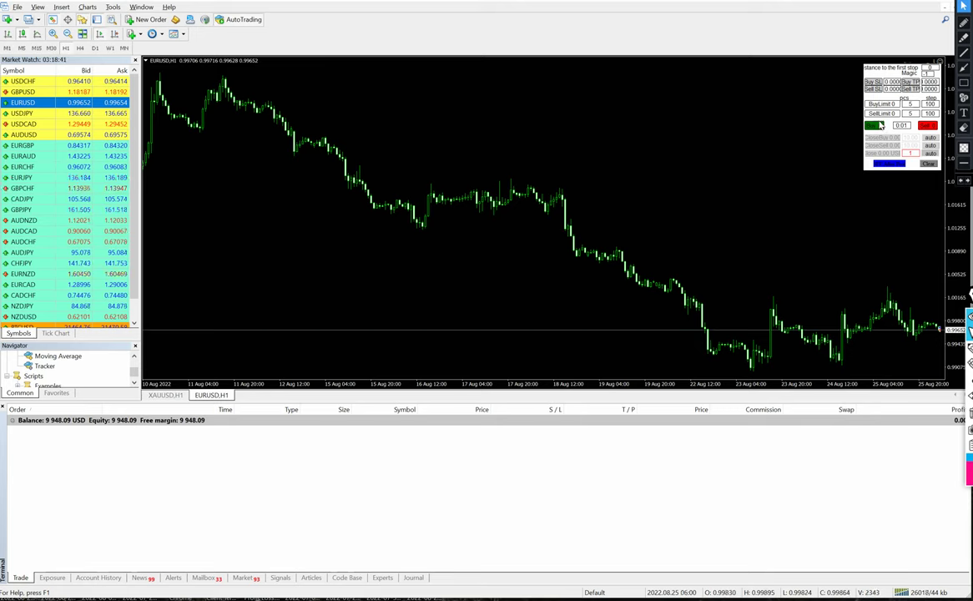
# Step: Open two 0.01-lot EURUSD buys, give them a 1.000 take profit, then close both
pyautogui.click(879, 126)
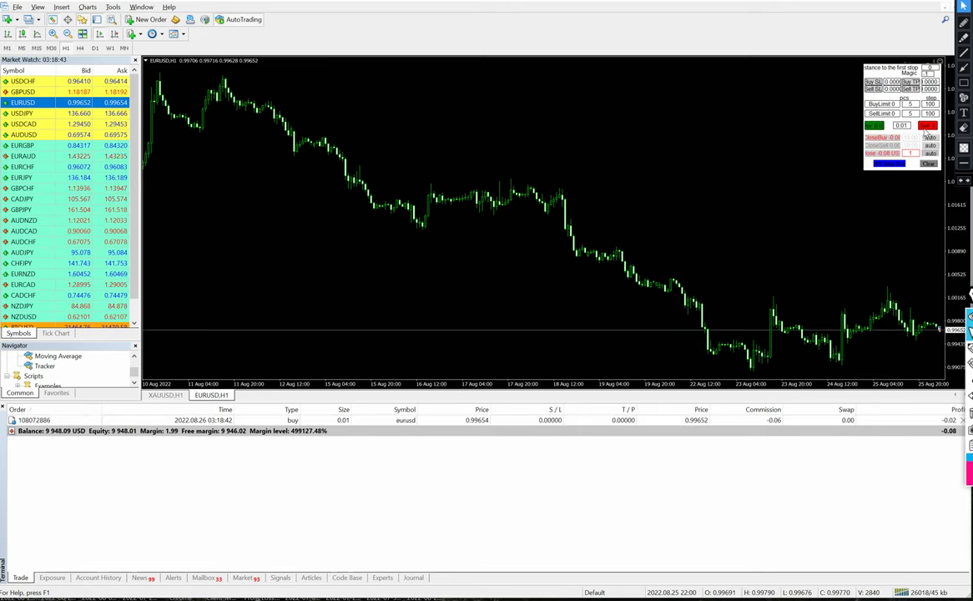
pyautogui.click(878, 126)
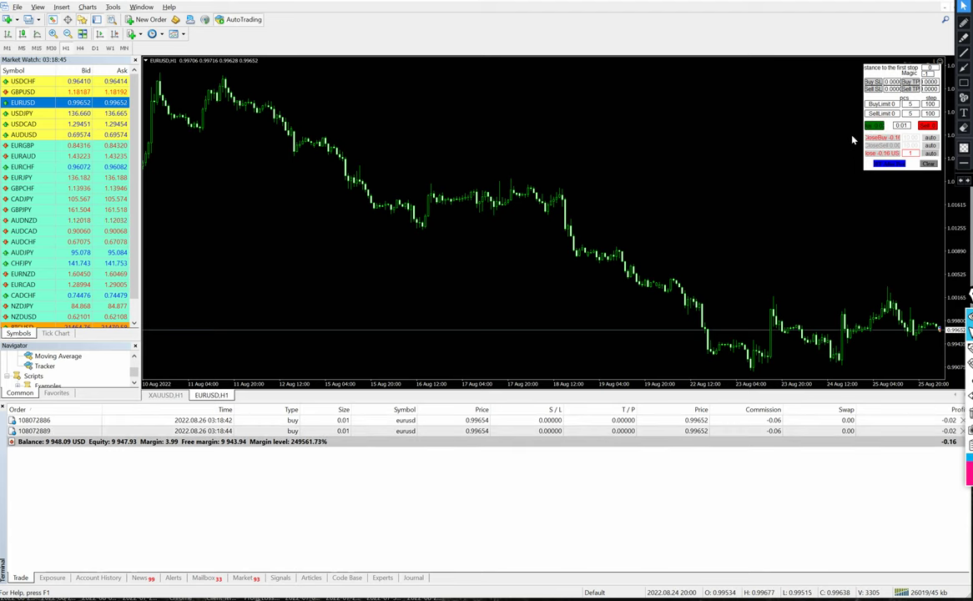
pyautogui.click(929, 82)
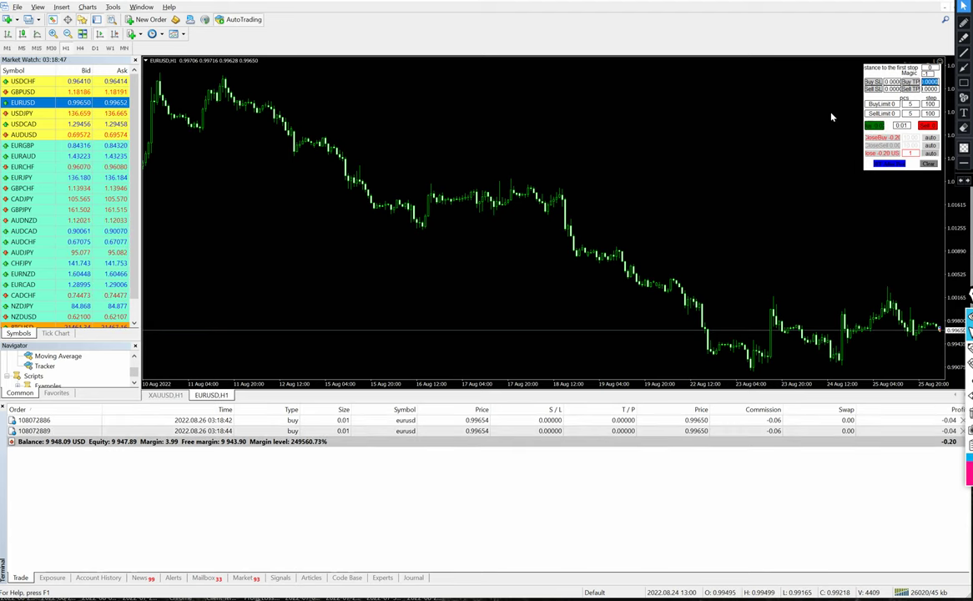
pyautogui.write('1.000')
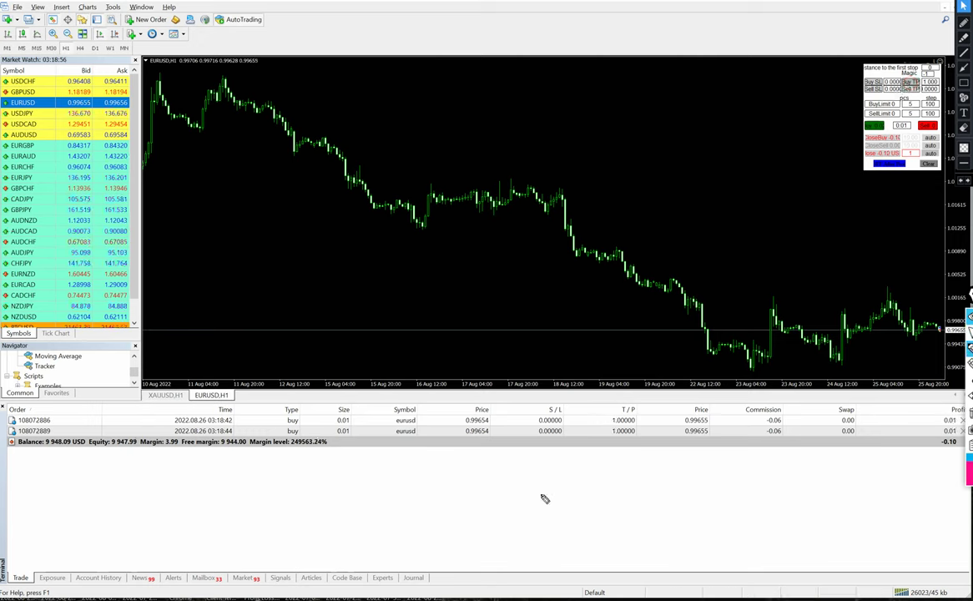
pyautogui.moveTo(605, 404)
pyautogui.mouseDown()
pyautogui.moveTo(636, 445)
pyautogui.moveTo(647, 405)
pyautogui.moveTo(604, 403)
pyautogui.mouseUp()
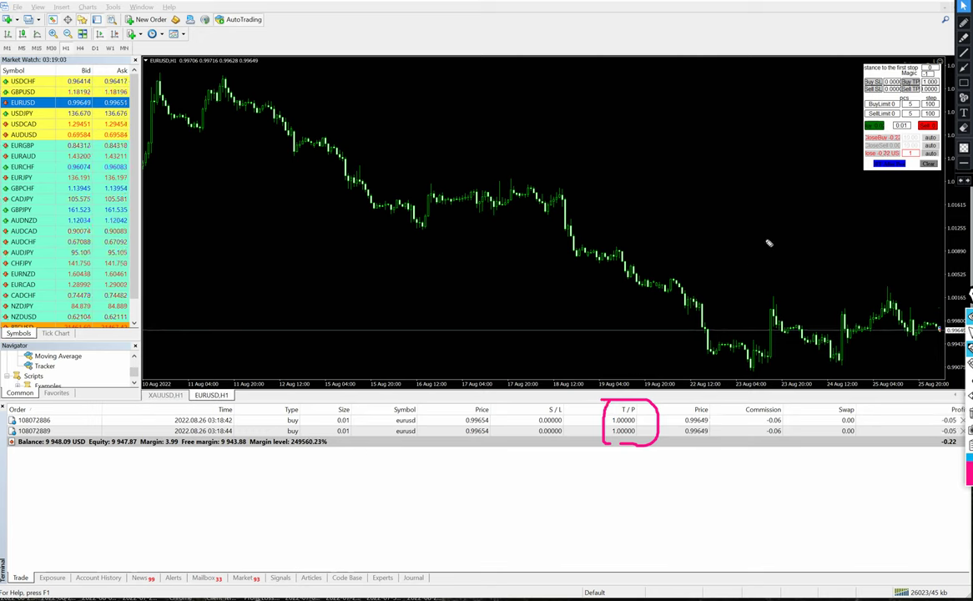
pyautogui.press('Escape')
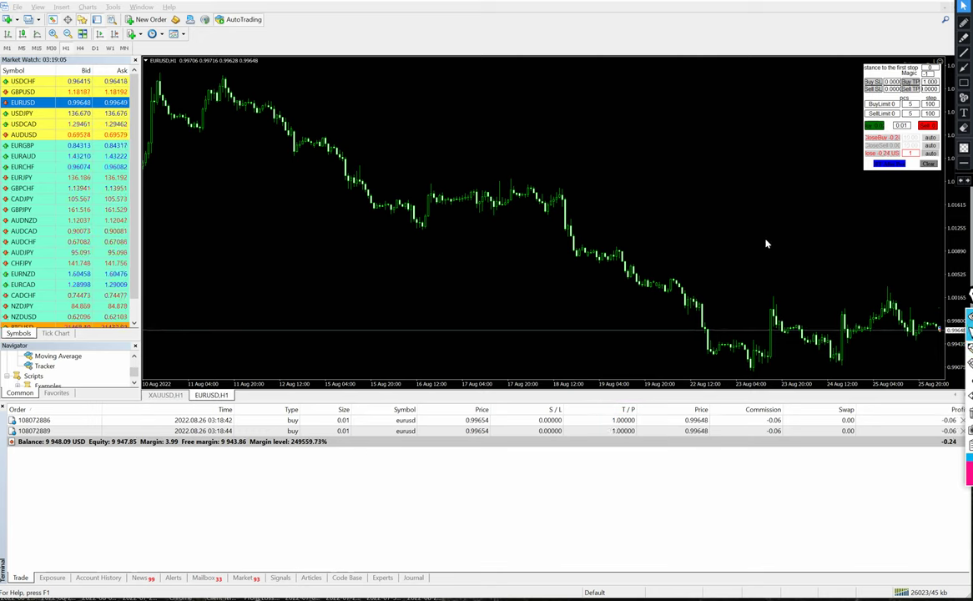
pyautogui.click(899, 156)
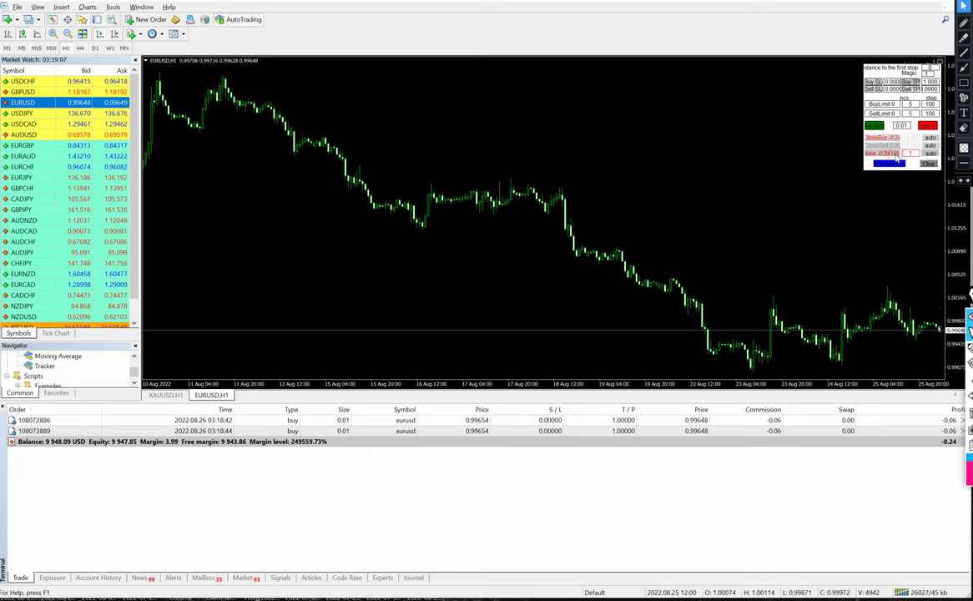